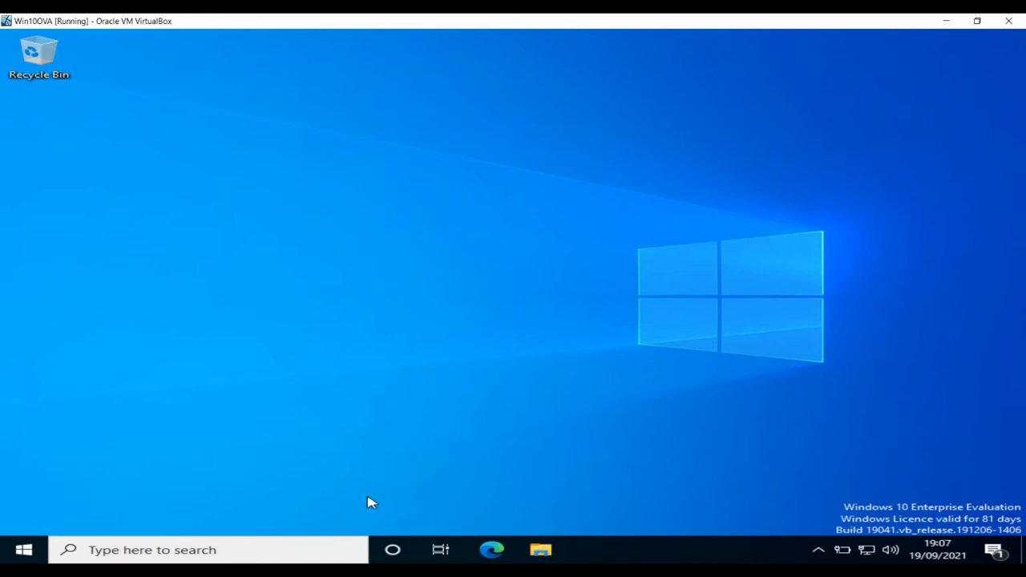
Add a local user without a Microsoft account to this PC, entering the person's username and leaving the password blank
{"action": "left_click", "coordinate": [127, 545]}
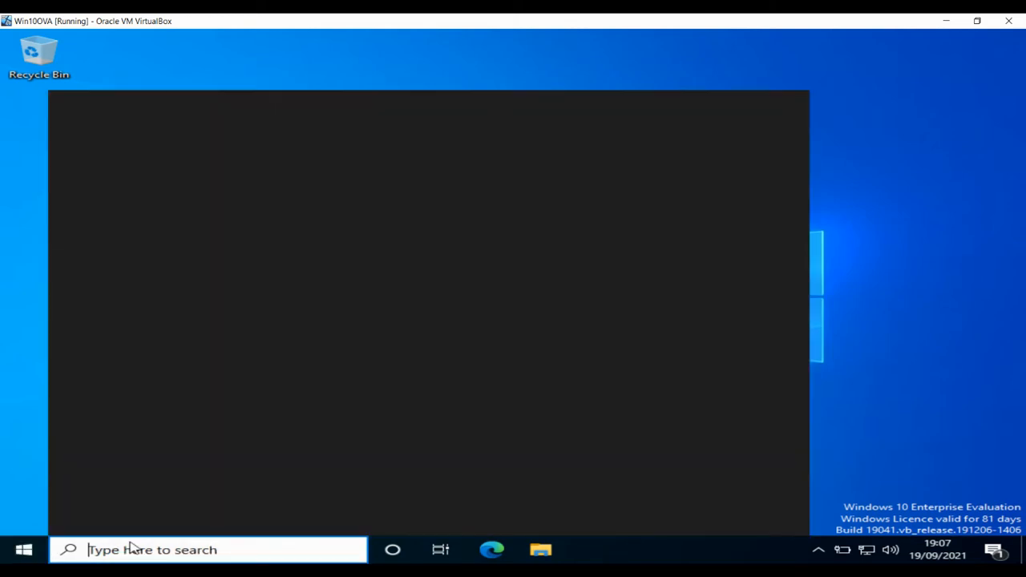
{"action": "type", "text": "user"}
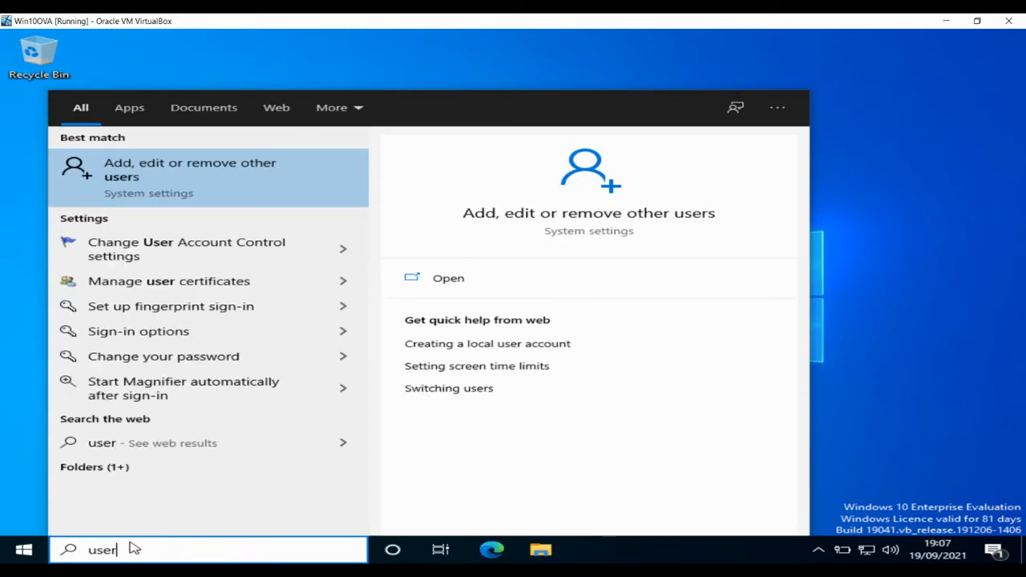
{"action": "left_click", "coordinate": [232, 201]}
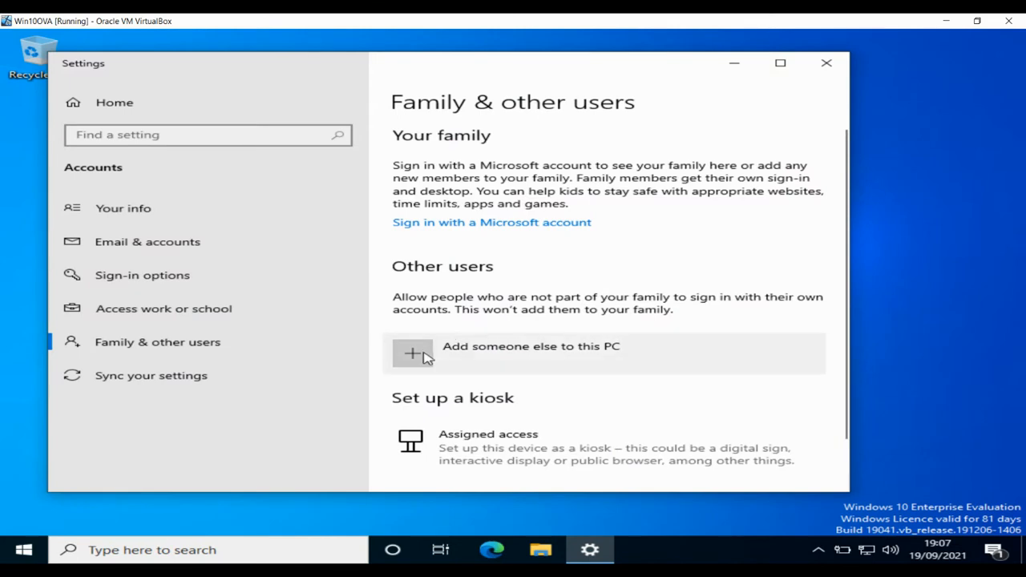
{"action": "left_click", "coordinate": [423, 357]}
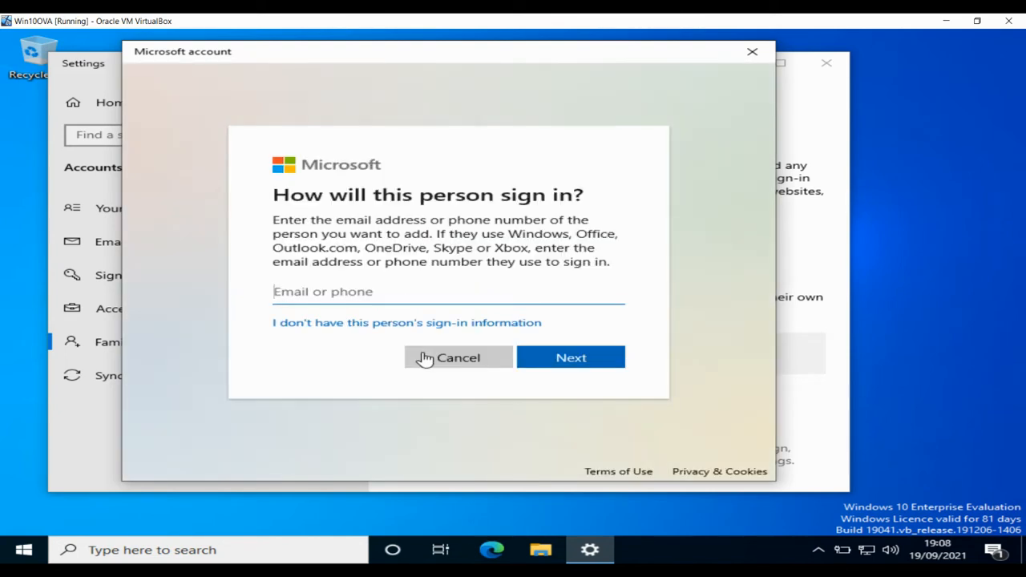
{"action": "left_click", "coordinate": [382, 325]}
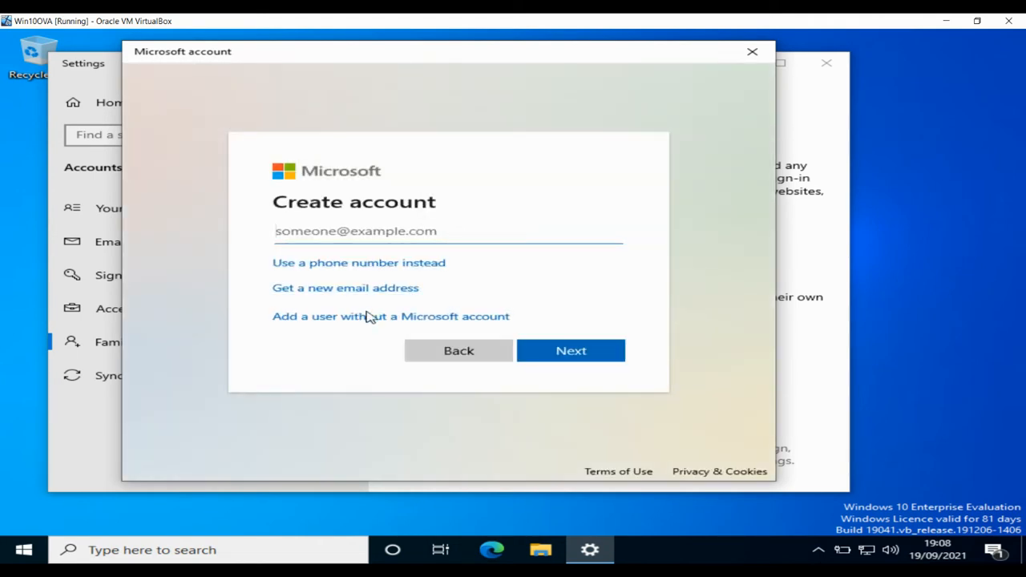
{"action": "left_click", "coordinate": [366, 316]}
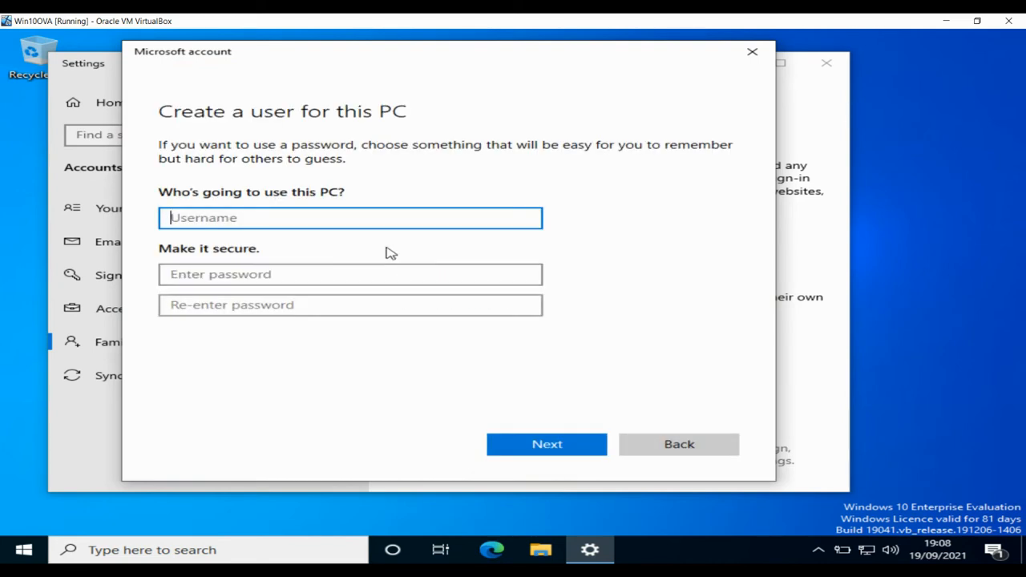
{"action": "type", "text": "Ted"}
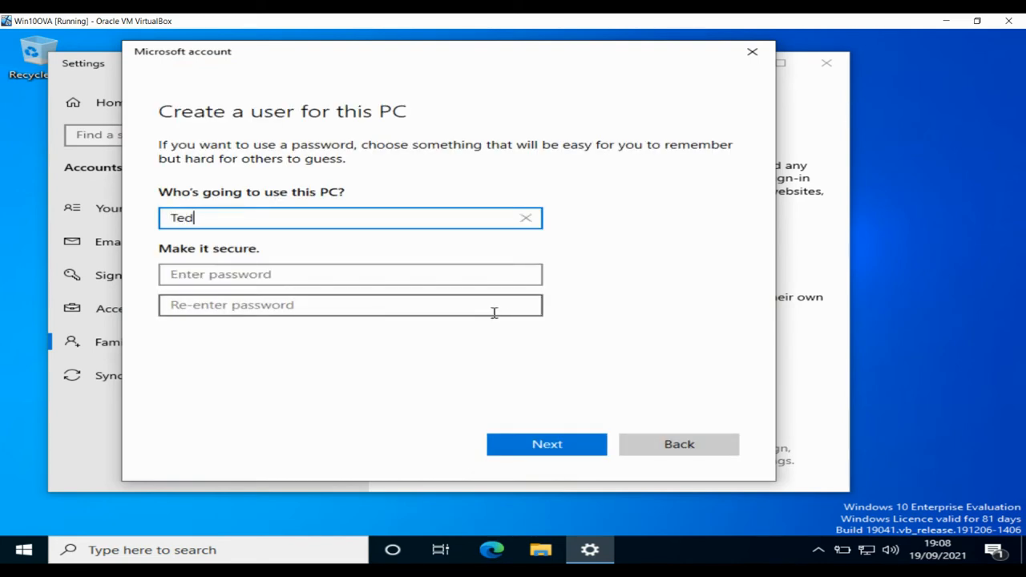
{"action": "left_click", "coordinate": [527, 446]}
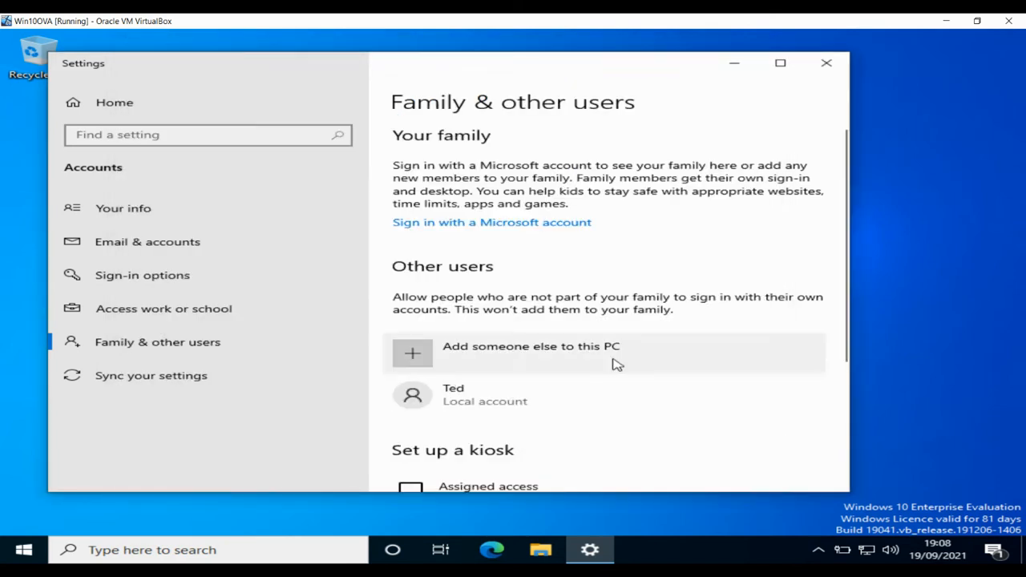
Set the new local account's type to Standard User and close Settings
{"action": "left_click", "coordinate": [520, 406]}
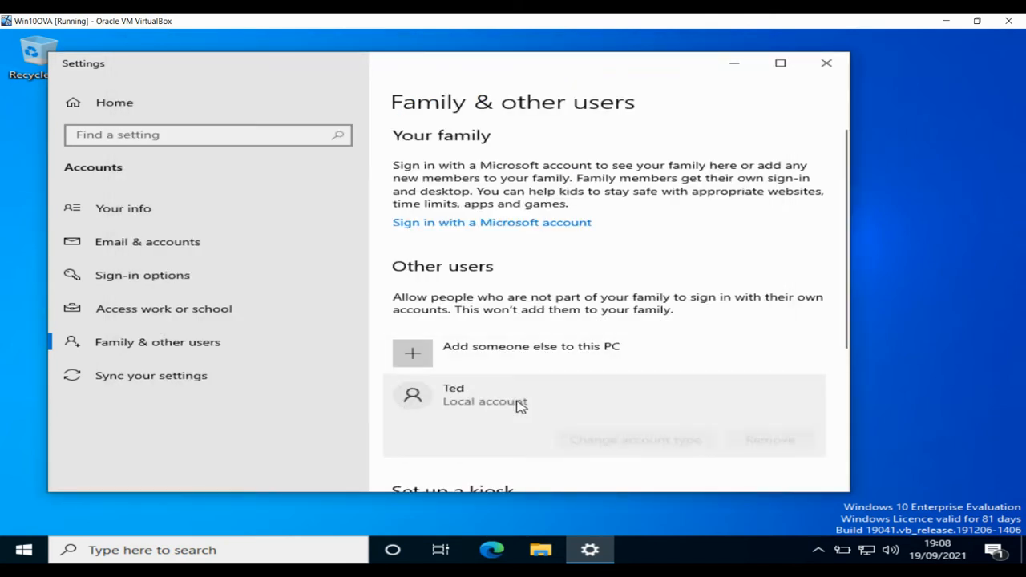
{"action": "scroll", "coordinate": [607, 385], "scroll_direction": "down", "scroll_amount": 1}
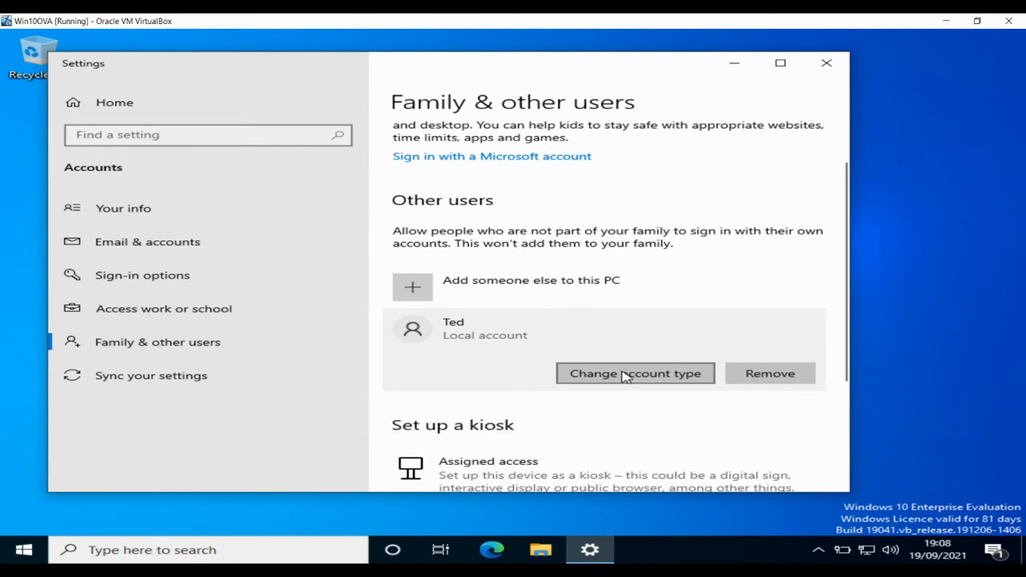
{"action": "left_click", "coordinate": [624, 374]}
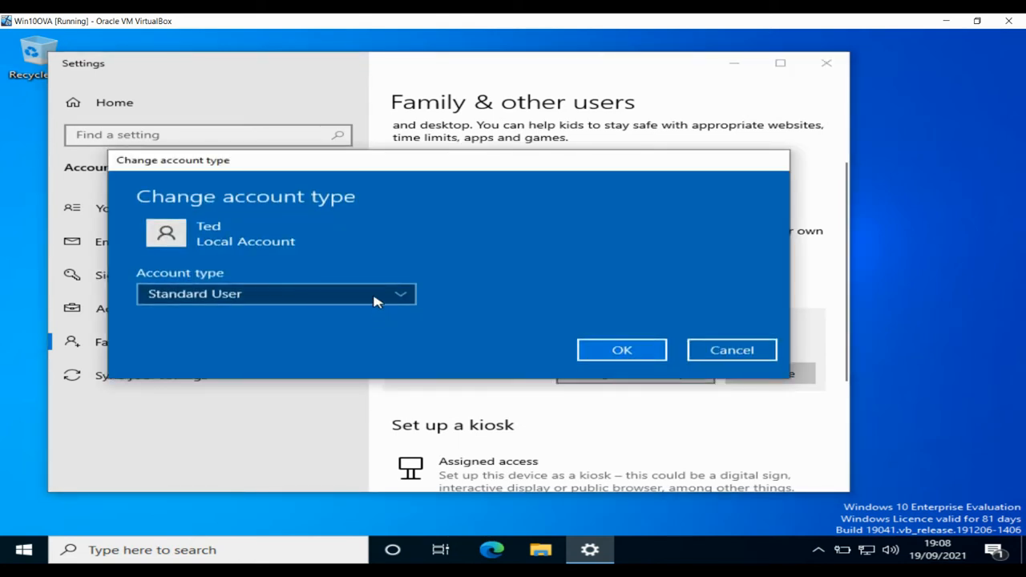
{"action": "left_click", "coordinate": [376, 300]}
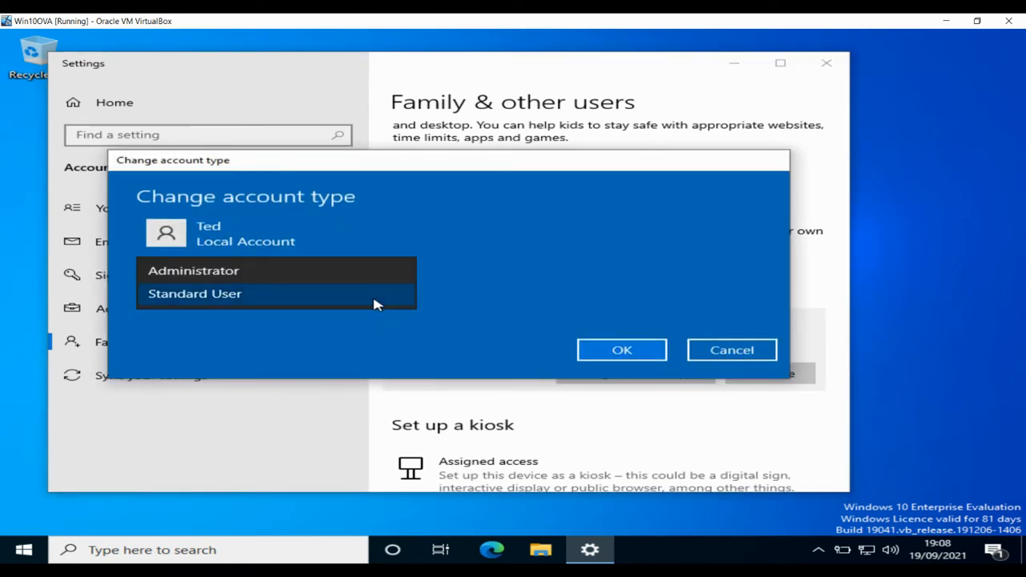
{"action": "left_click", "coordinate": [377, 297]}
{"action": "left_click", "coordinate": [646, 353]}
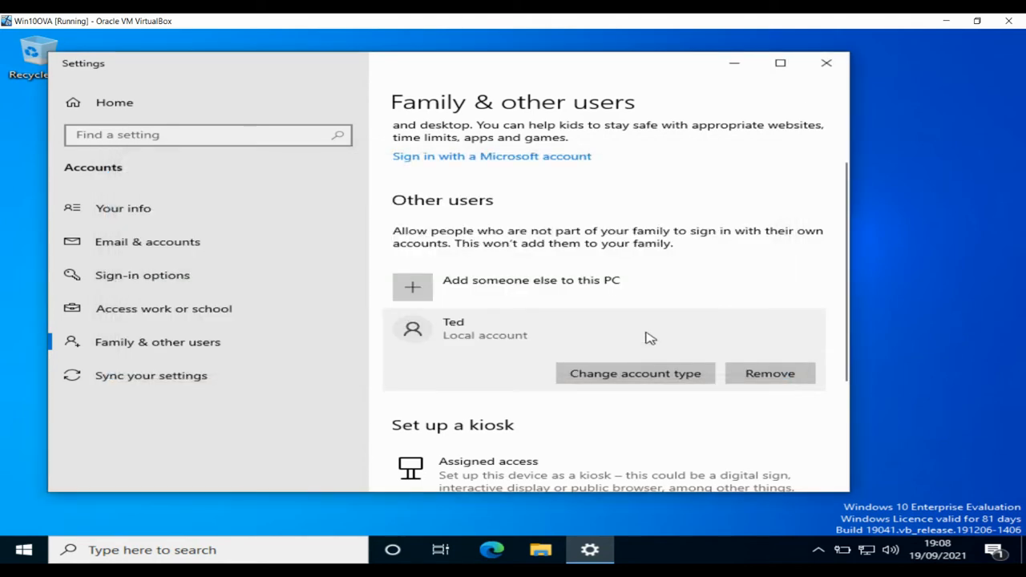
{"action": "left_click", "coordinate": [826, 62]}
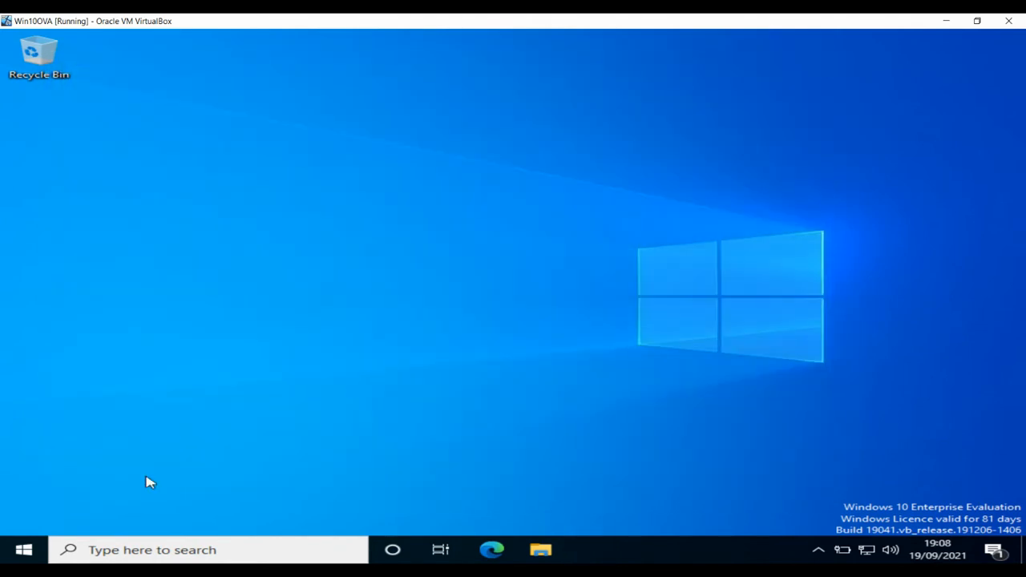
Open Computer Management and display the groups under Local Users and Groups
{"action": "right_click", "coordinate": [26, 548]}
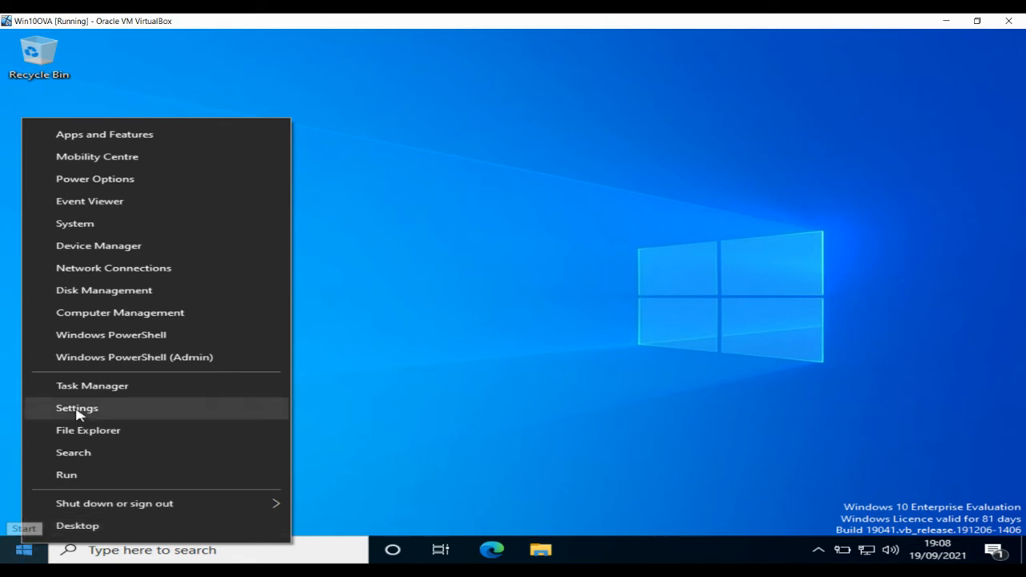
{"action": "left_click", "coordinate": [125, 311]}
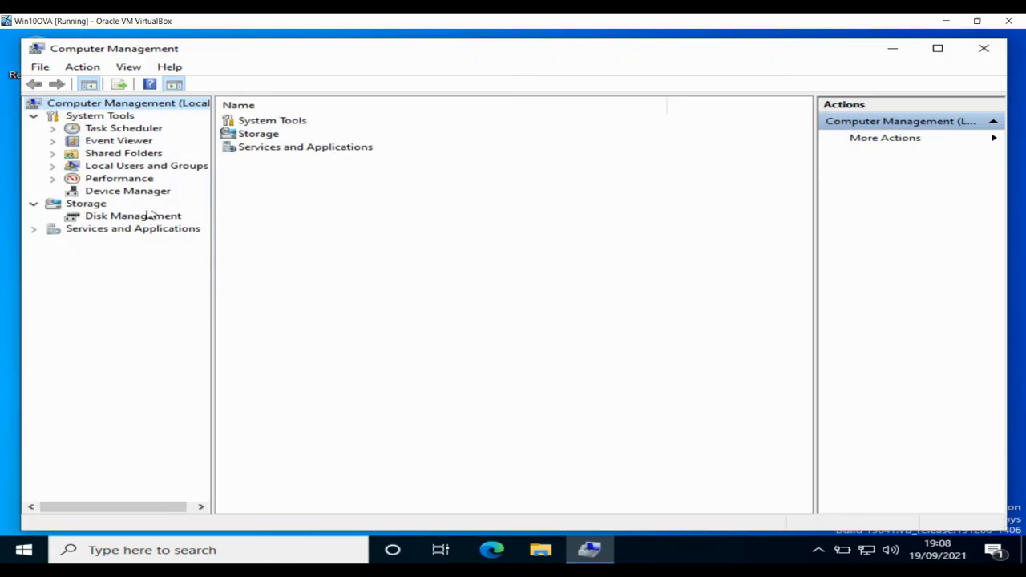
{"action": "left_click", "coordinate": [147, 169]}
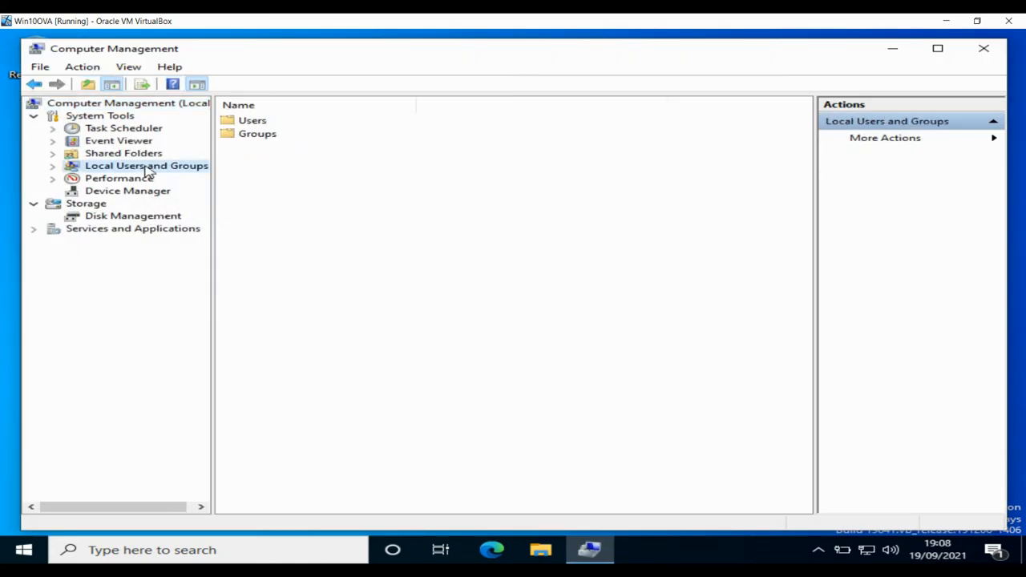
{"action": "double_click", "coordinate": [251, 121]}
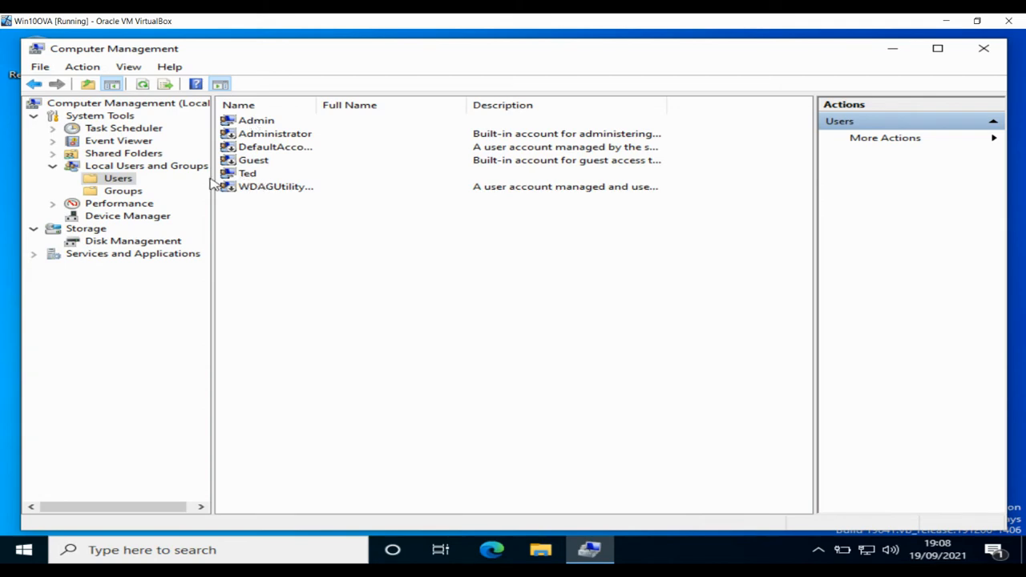
{"action": "left_click", "coordinate": [128, 192]}
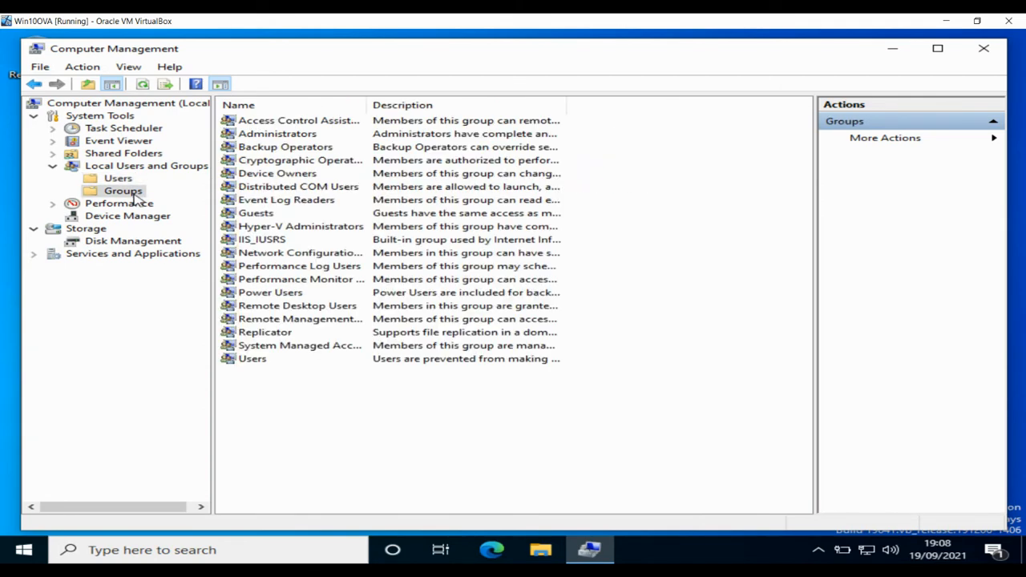
Create a local group named Family with the newly added local user as its member
{"action": "right_click", "coordinate": [285, 407]}
{"action": "left_click", "coordinate": [329, 414]}
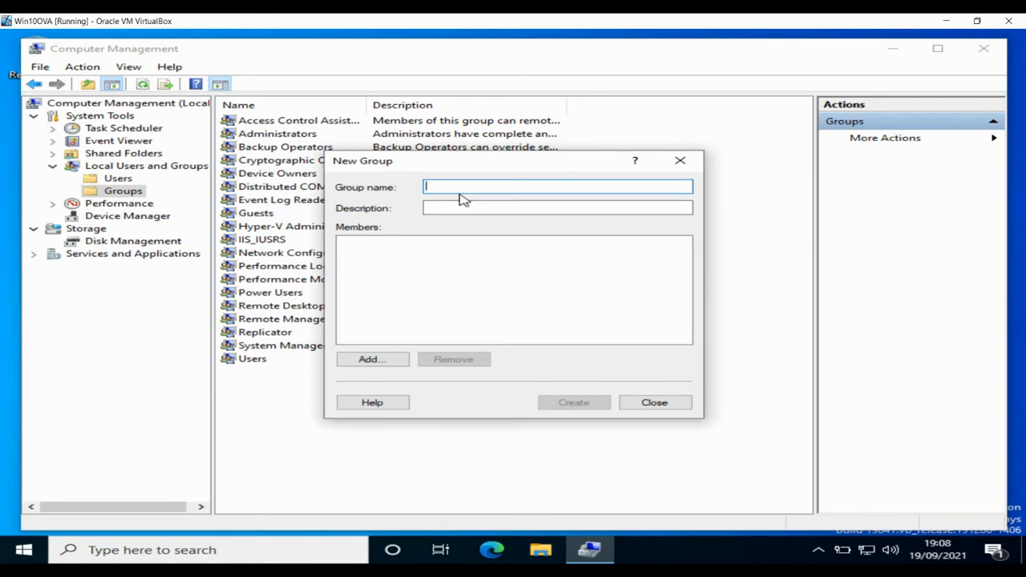
{"action": "type", "text": "Family"}
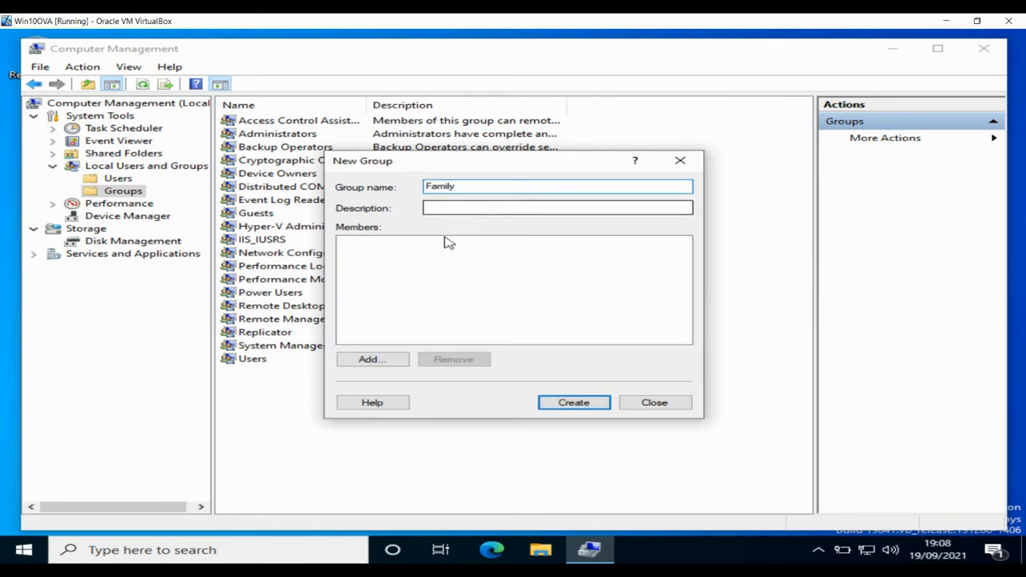
{"action": "left_click", "coordinate": [375, 361]}
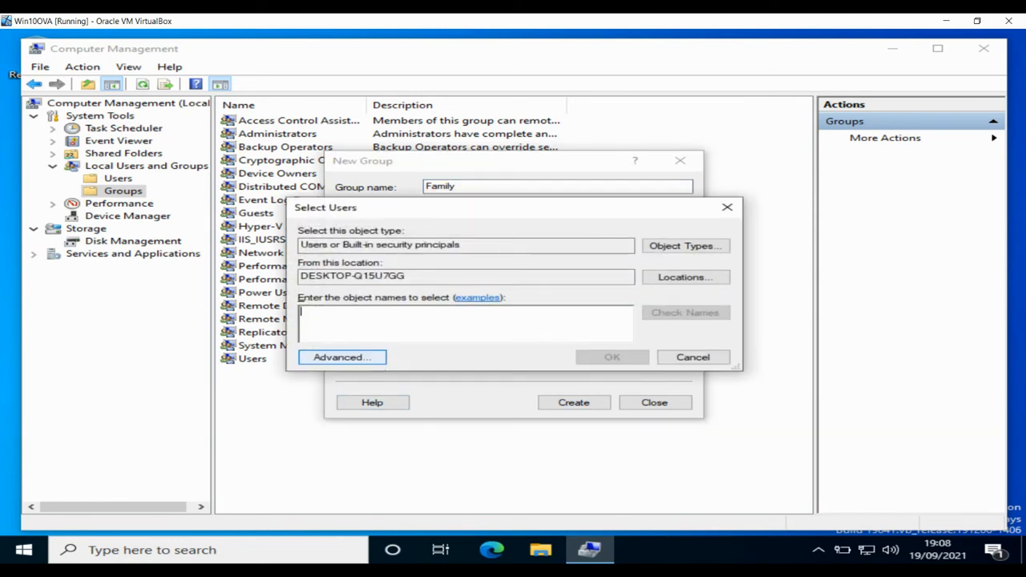
{"action": "type", "text": "Ted"}
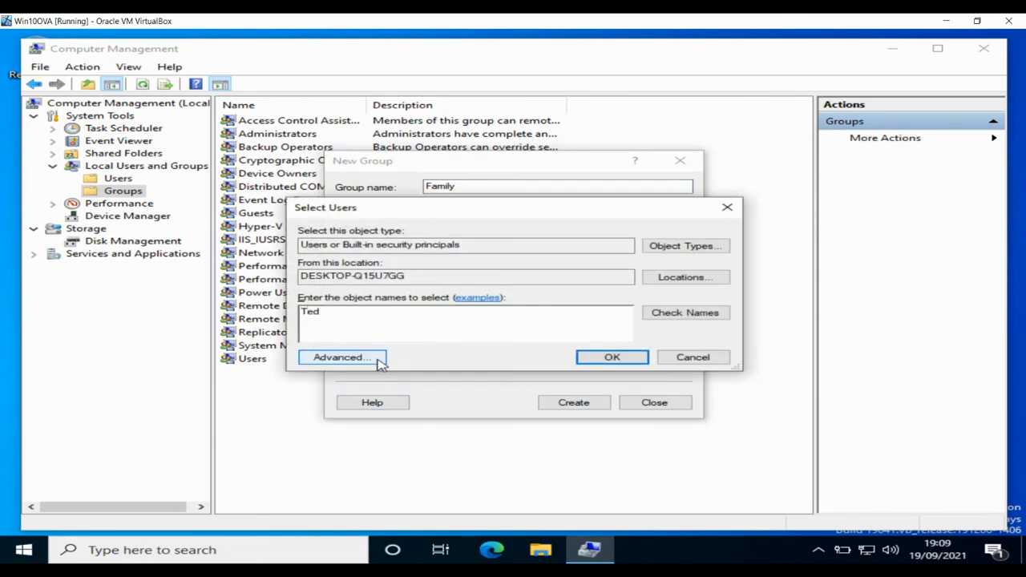
{"action": "left_click", "coordinate": [662, 314]}
{"action": "left_click", "coordinate": [613, 358]}
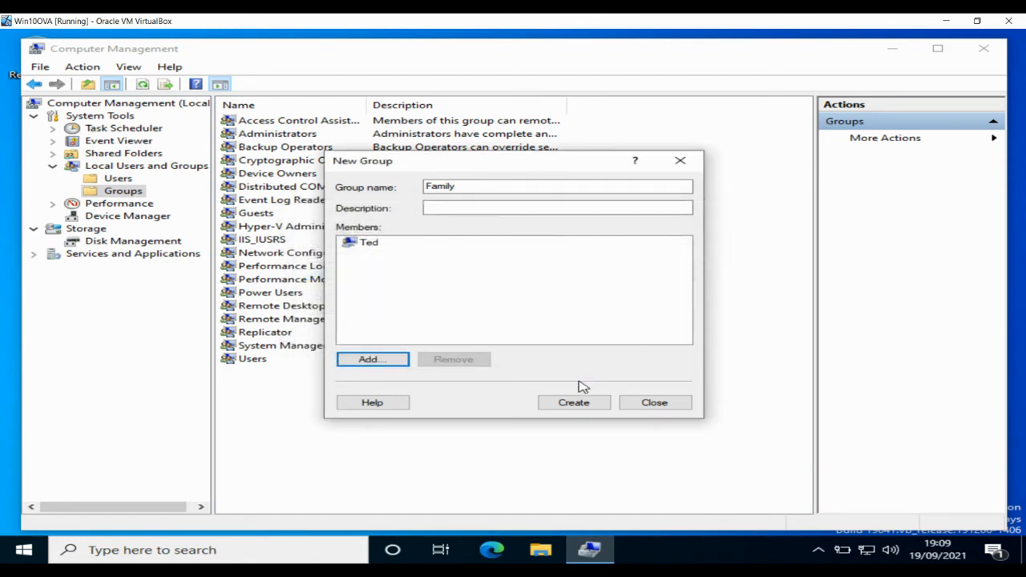
{"action": "left_click", "coordinate": [572, 404]}
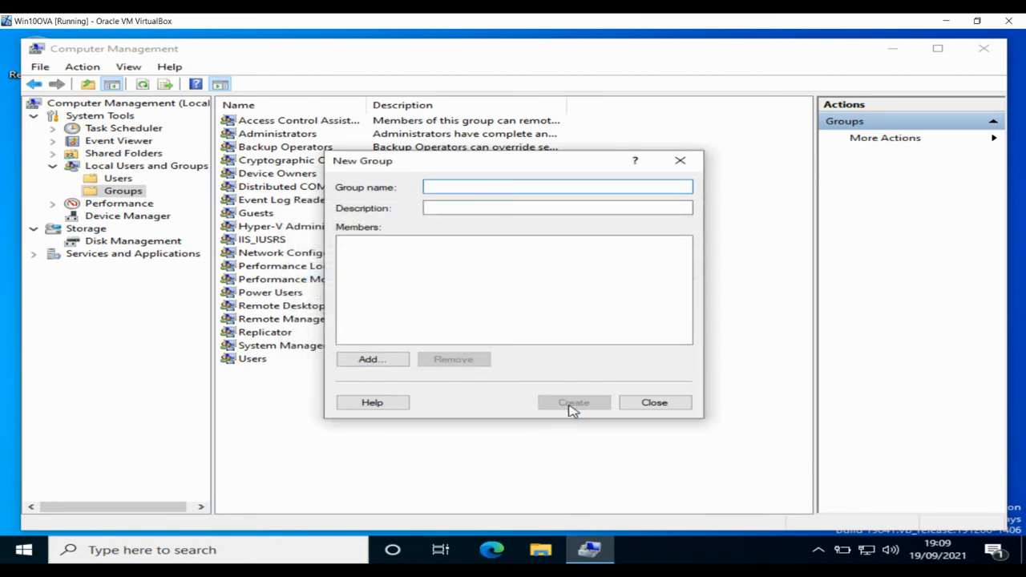
{"action": "left_click", "coordinate": [656, 403]}
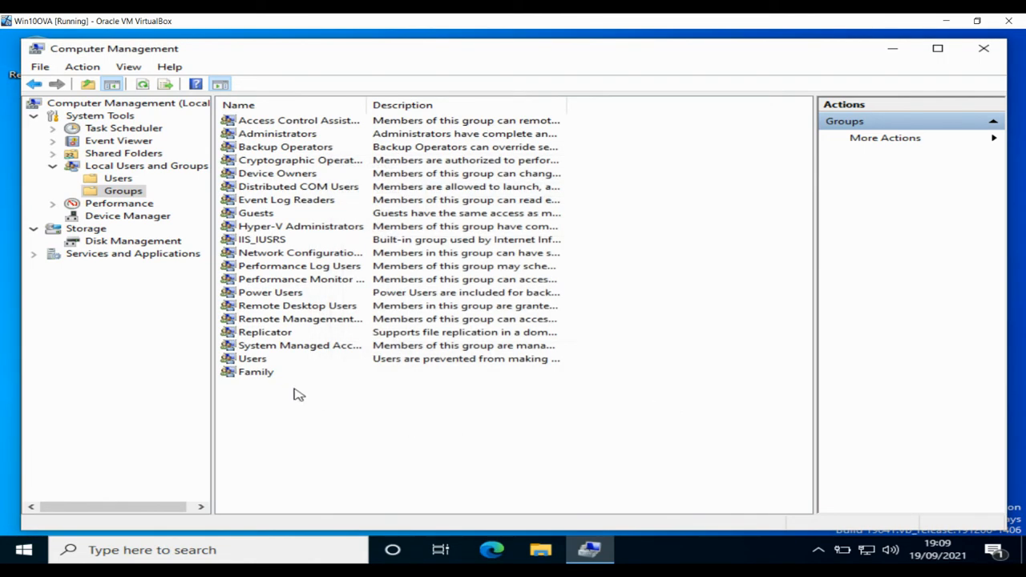
Set the Family group's description to "This is for family" and close Computer Management
{"action": "double_click", "coordinate": [264, 373]}
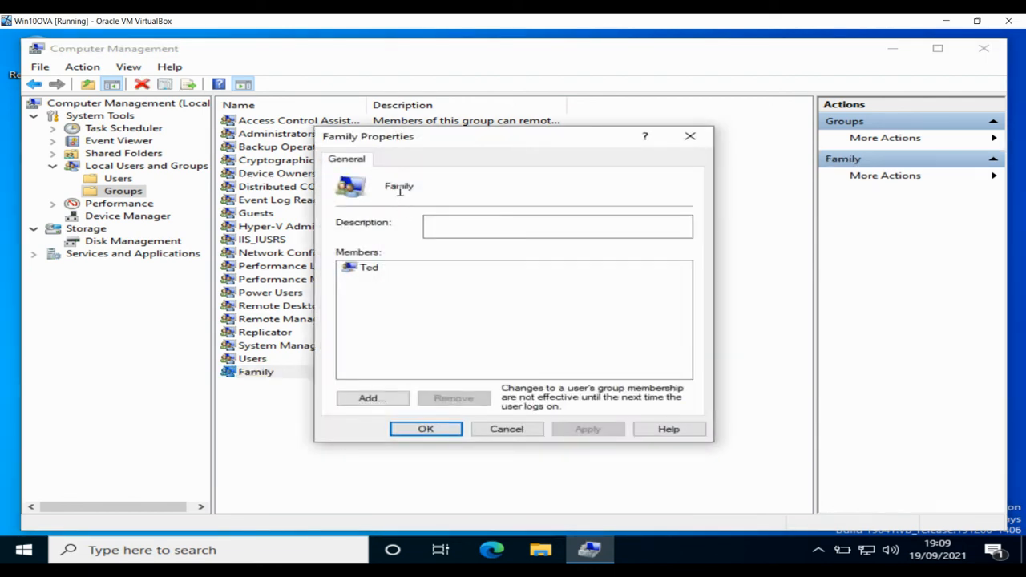
{"action": "left_click", "coordinate": [447, 226]}
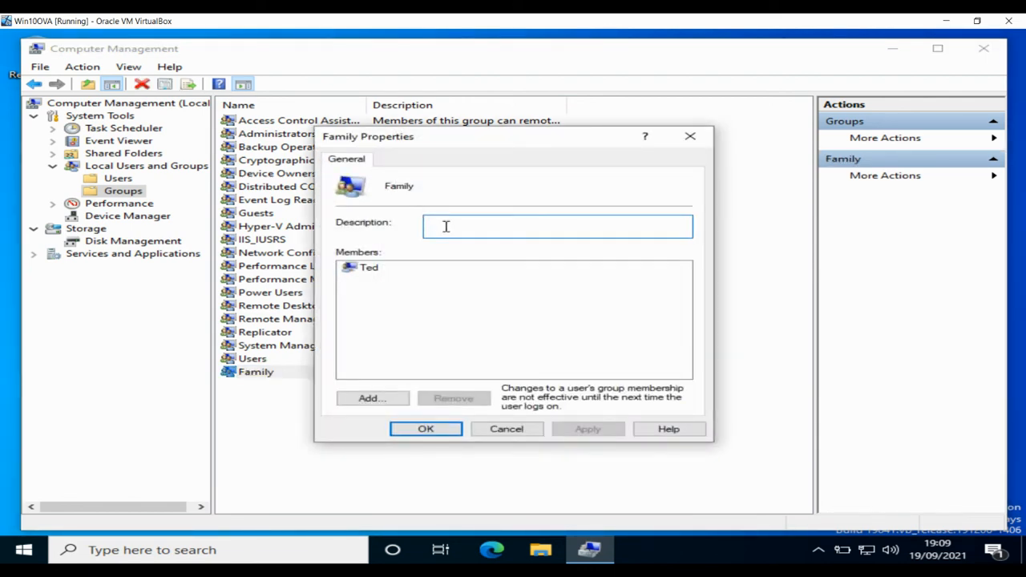
{"action": "type", "text": "This is for family"}
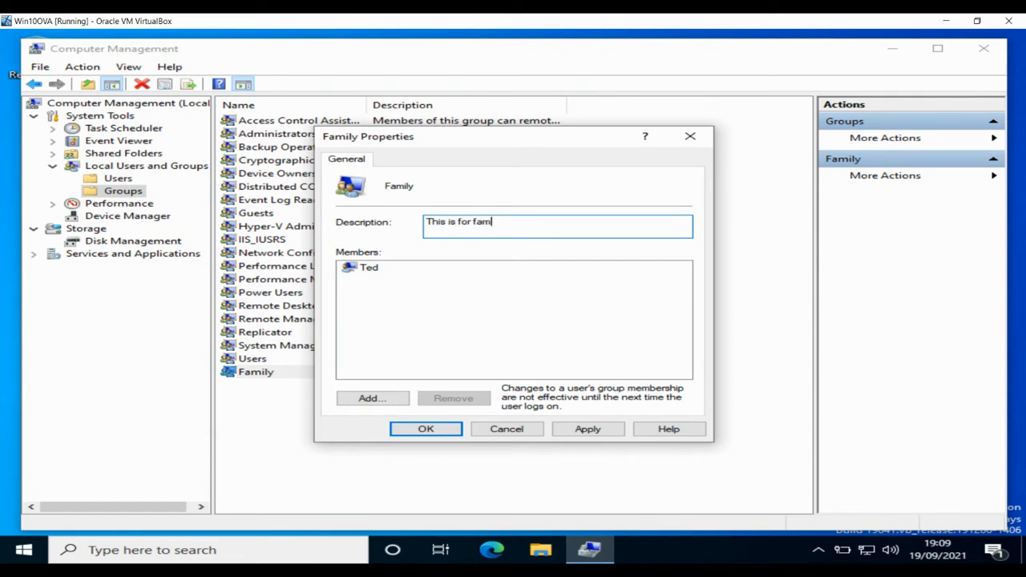
{"action": "left_click", "coordinate": [571, 432]}
{"action": "left_click", "coordinate": [423, 428]}
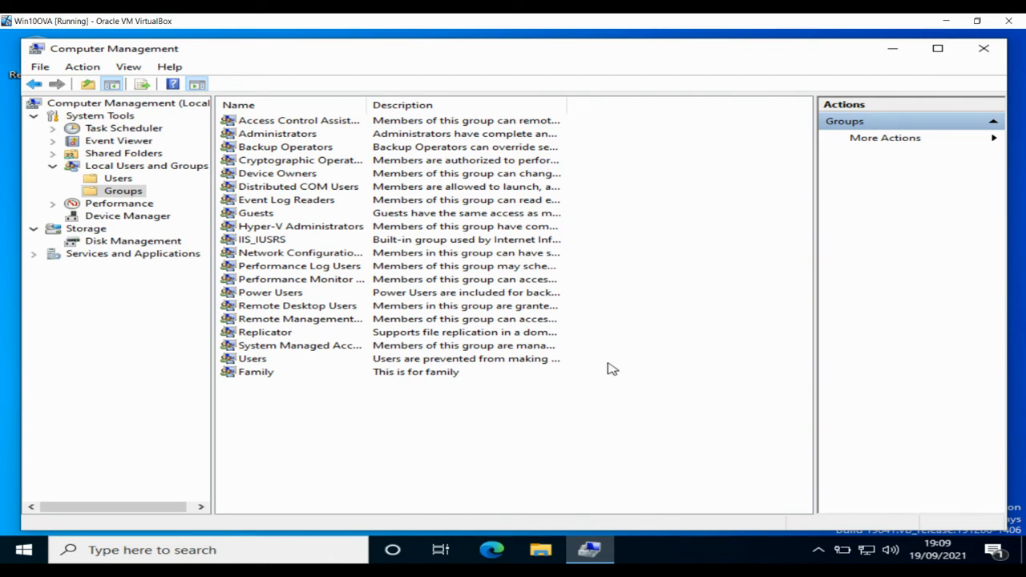
{"action": "left_click", "coordinate": [984, 49]}
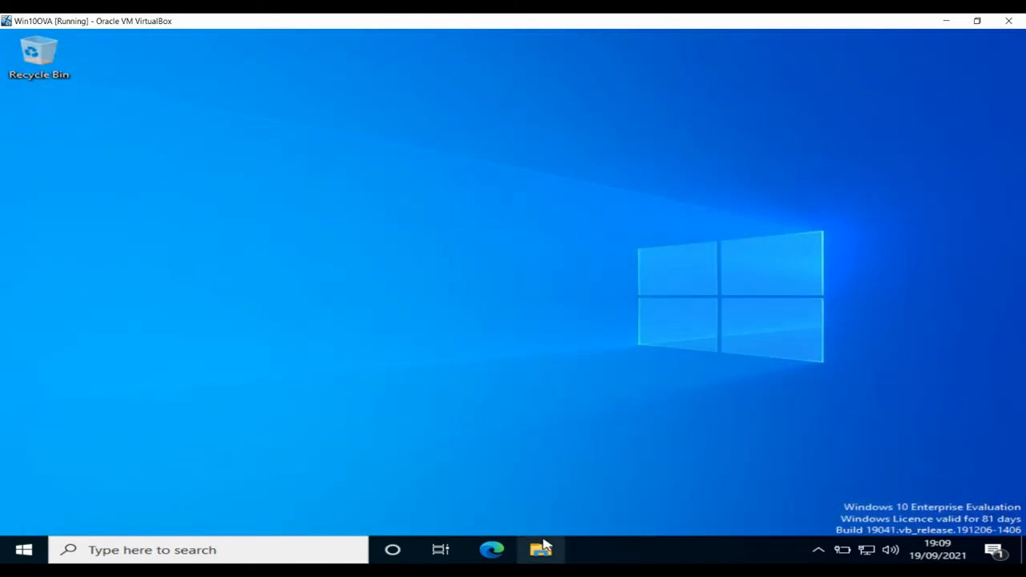
Create a new folder named Important on Local Disk (C:) using File Explorer
{"action": "left_click", "coordinate": [542, 548]}
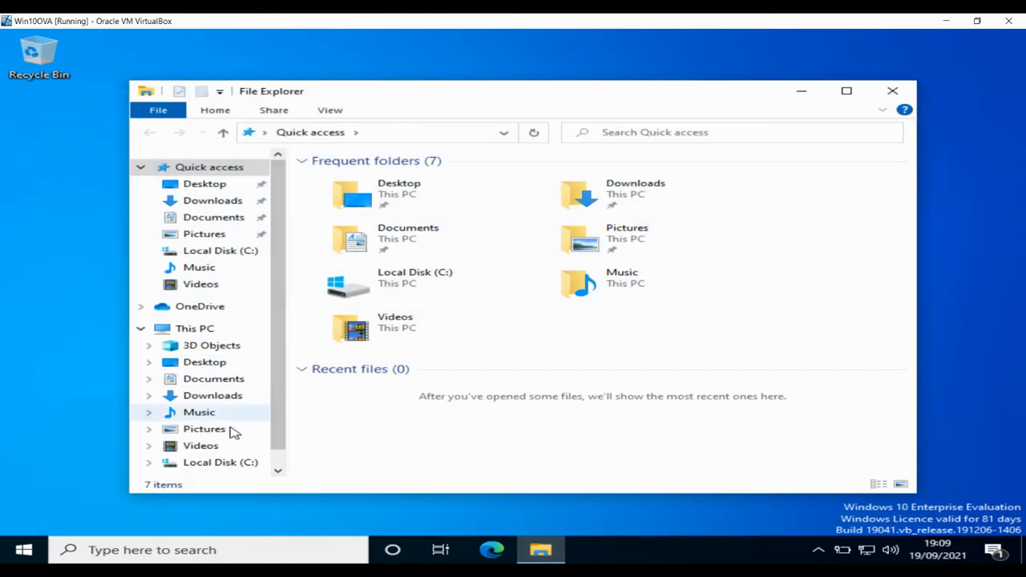
{"action": "left_click", "coordinate": [221, 464]}
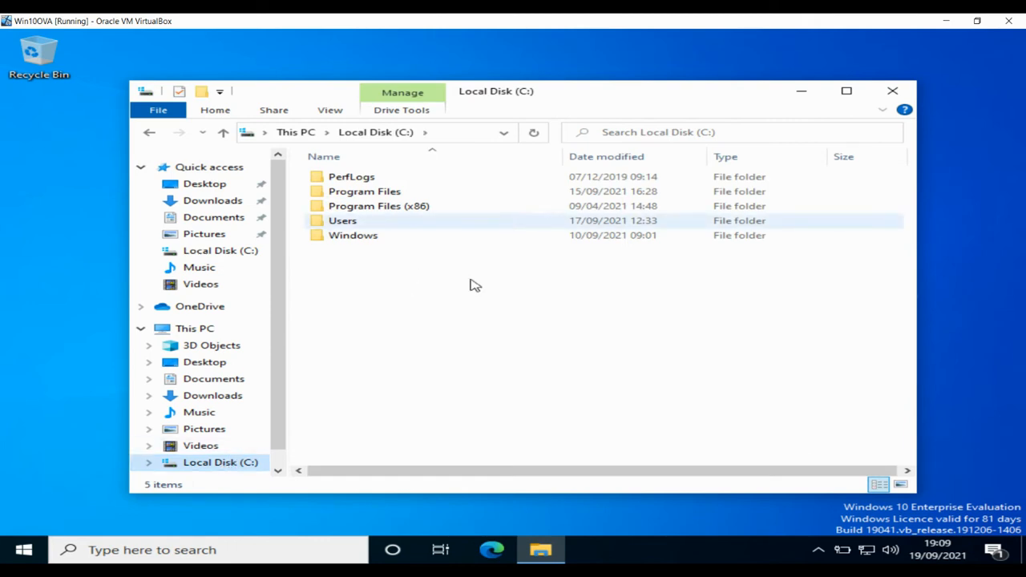
{"action": "right_click", "coordinate": [463, 306]}
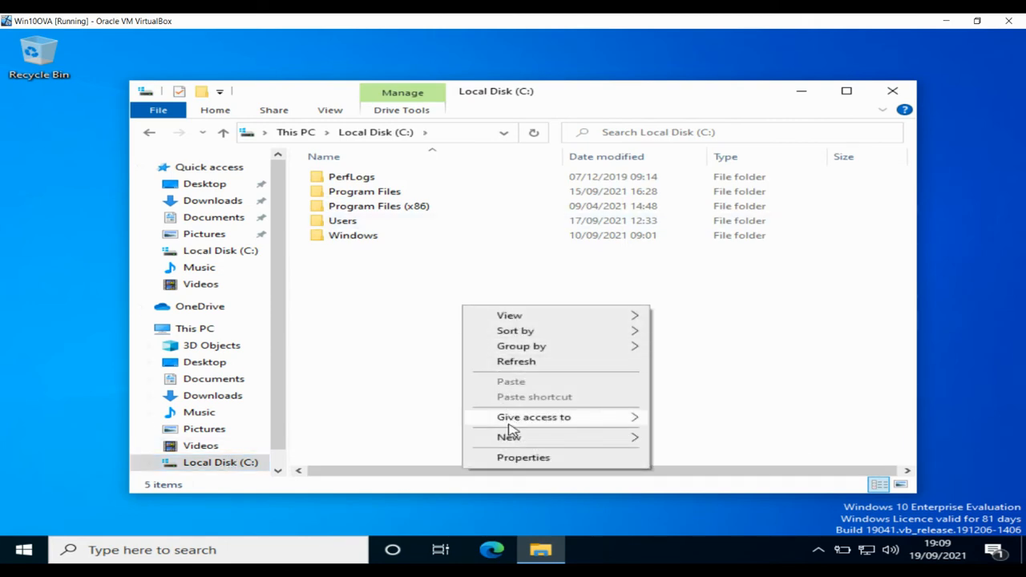
{"action": "mouse_move", "coordinate": [591, 439]}
{"action": "left_click", "coordinate": [654, 446]}
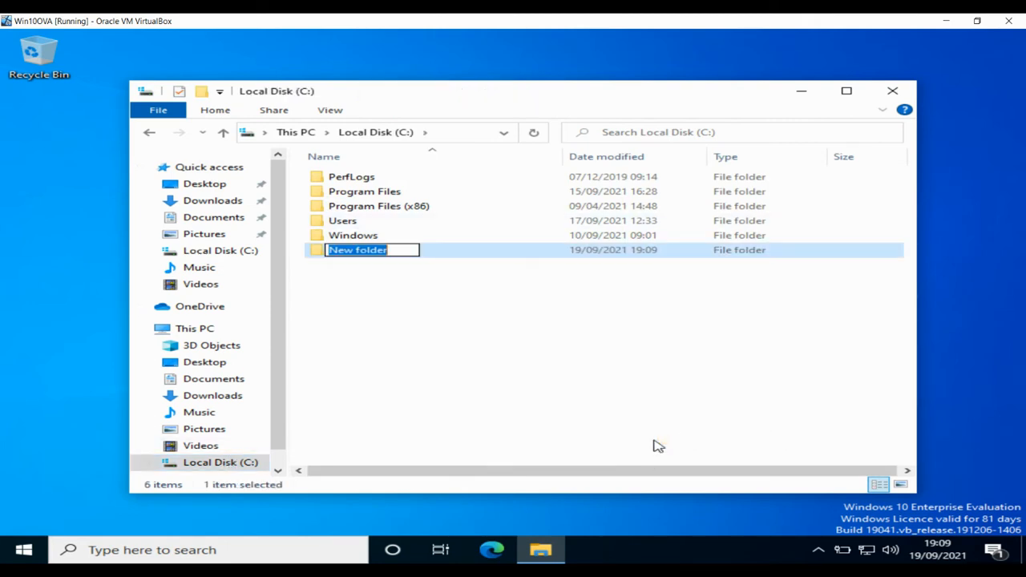
{"action": "type", "text": "Important"}
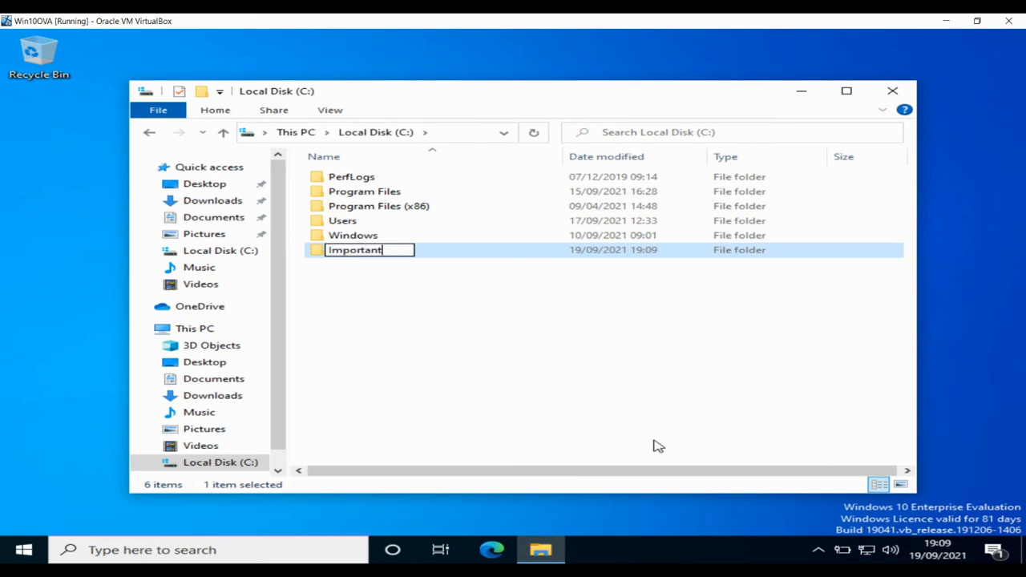
{"action": "left_click", "coordinate": [608, 400]}
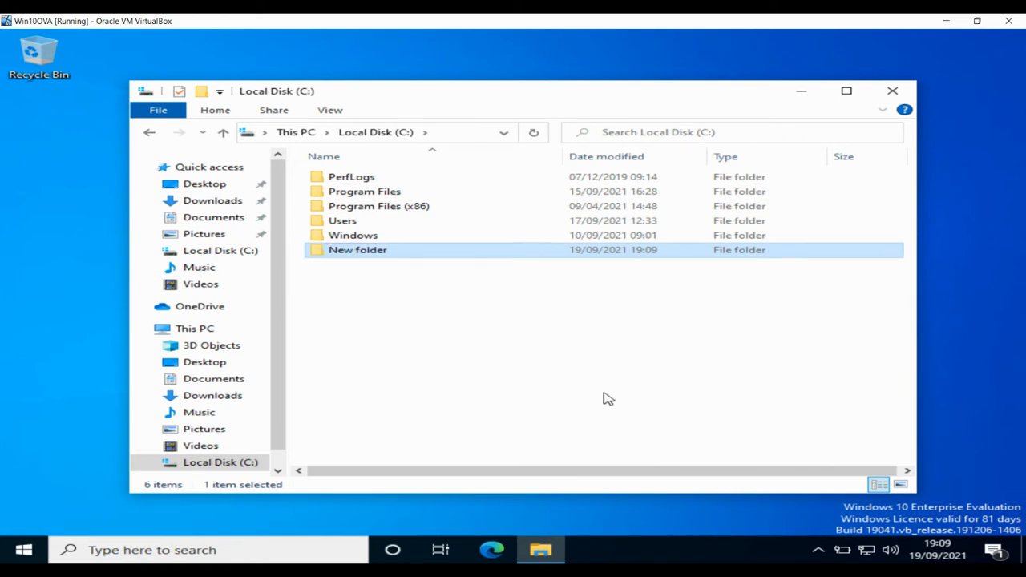
Open WordPad and write "This is a dog!" in the blank document
{"action": "left_click", "coordinate": [238, 555]}
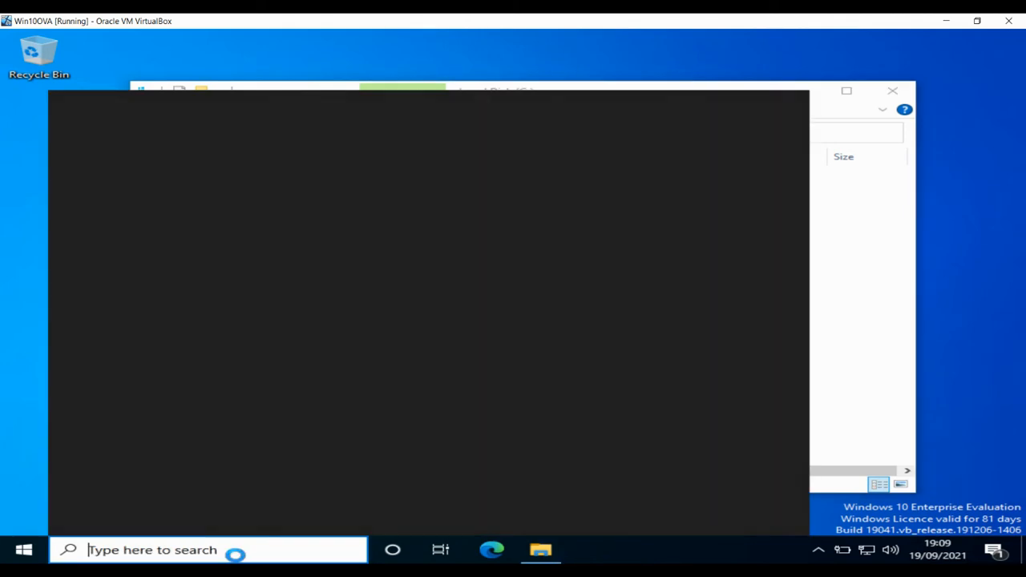
{"action": "type", "text": "word"}
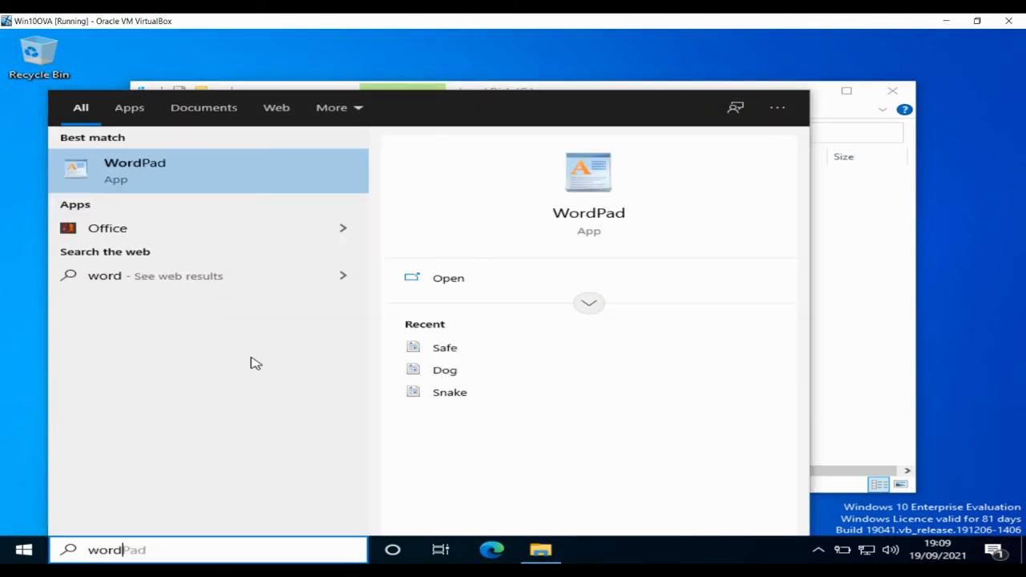
{"action": "left_click", "coordinate": [238, 180]}
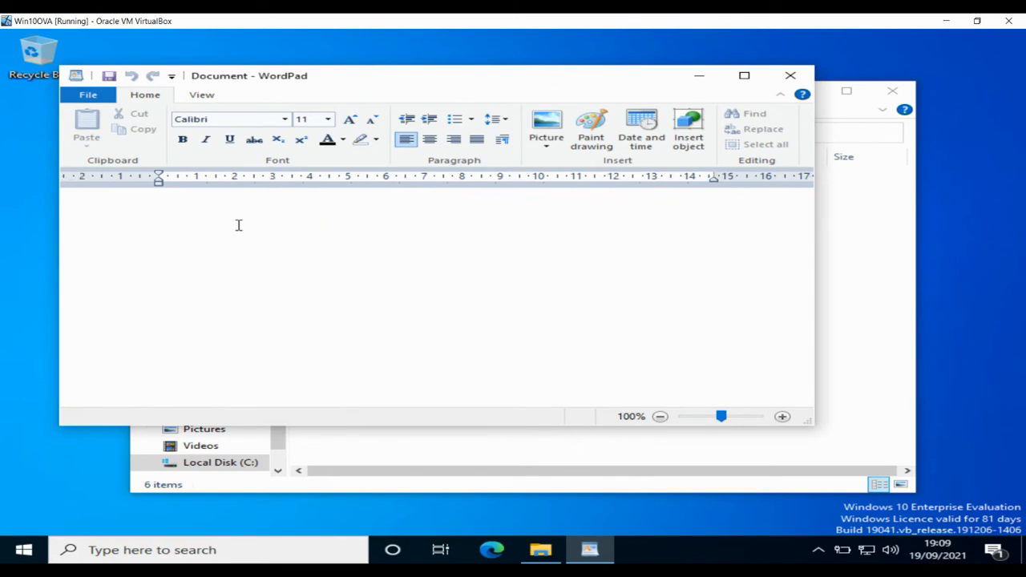
{"action": "type", "text": "This is a dog!"}
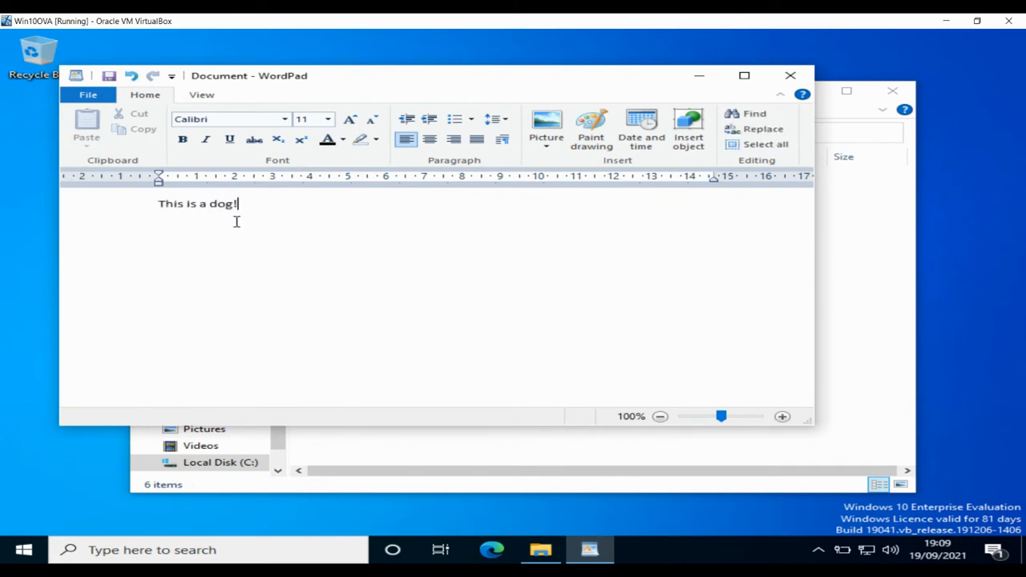
Save the document as Dog in Rich Text Format in the C:\Important folder and close WordPad
{"action": "left_click", "coordinate": [88, 95]}
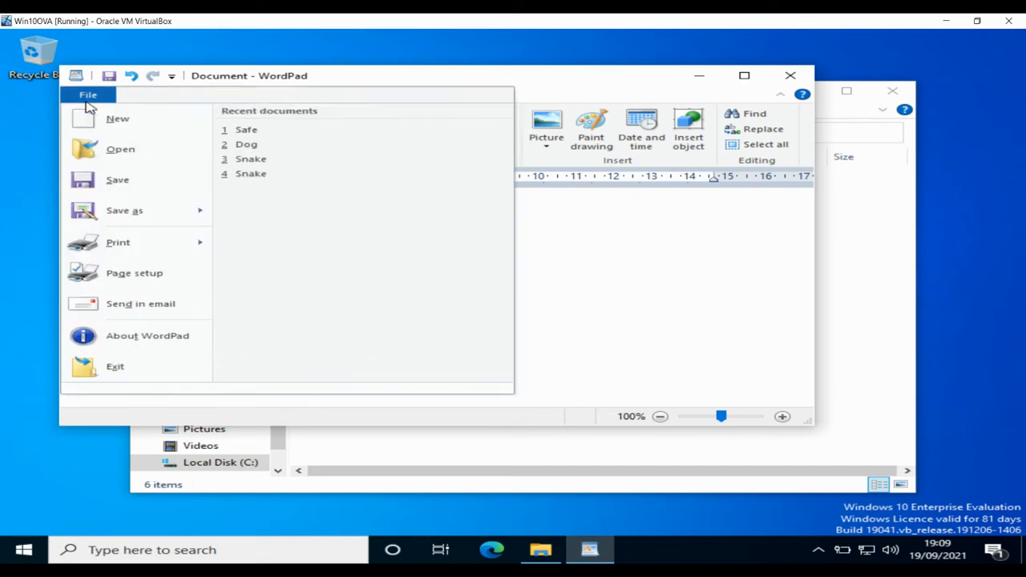
{"action": "left_click", "coordinate": [134, 213]}
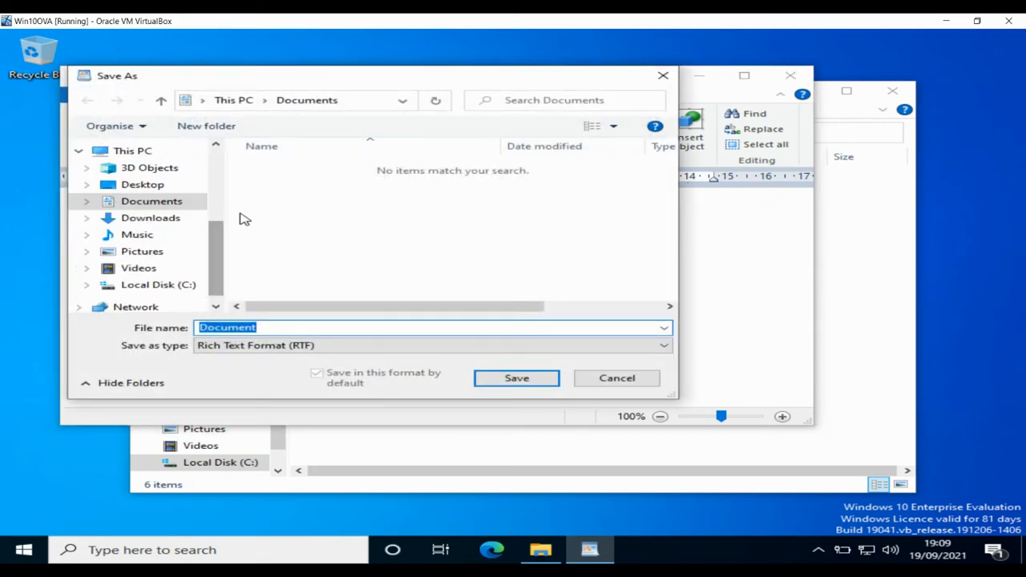
{"action": "left_click", "coordinate": [160, 286]}
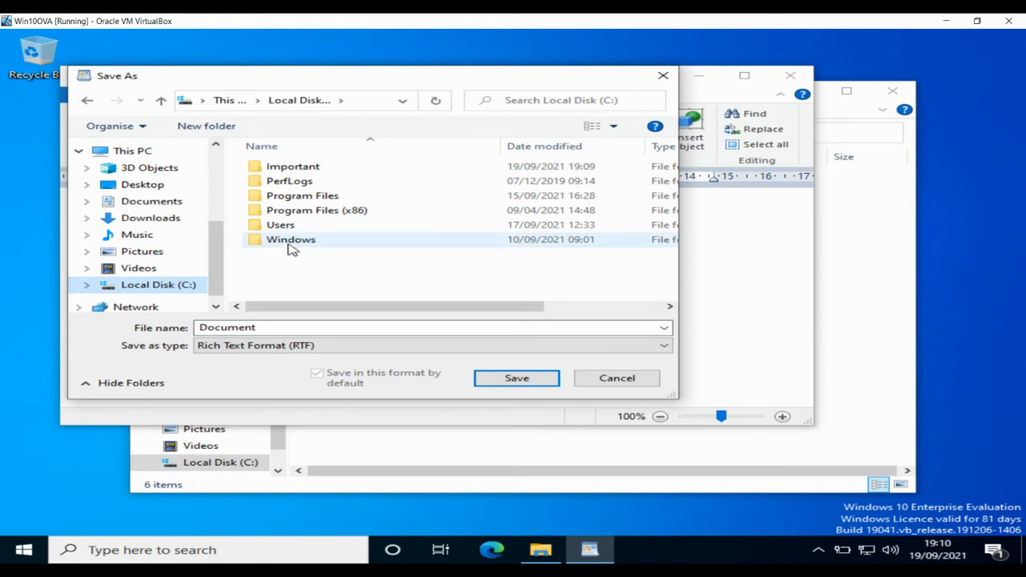
{"action": "left_click", "coordinate": [303, 167]}
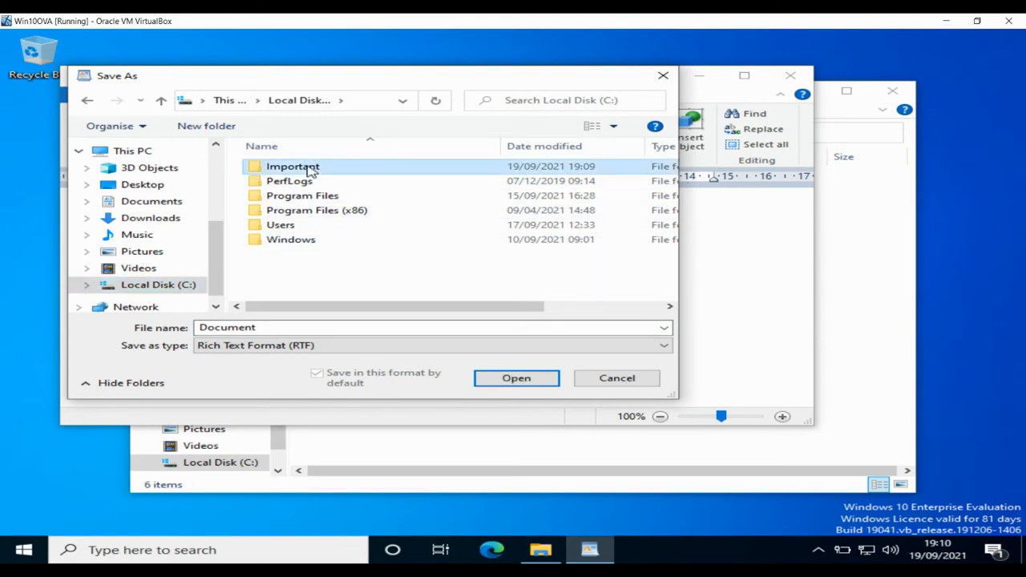
{"action": "left_click", "coordinate": [333, 327]}
{"action": "type", "text": "Dog"}
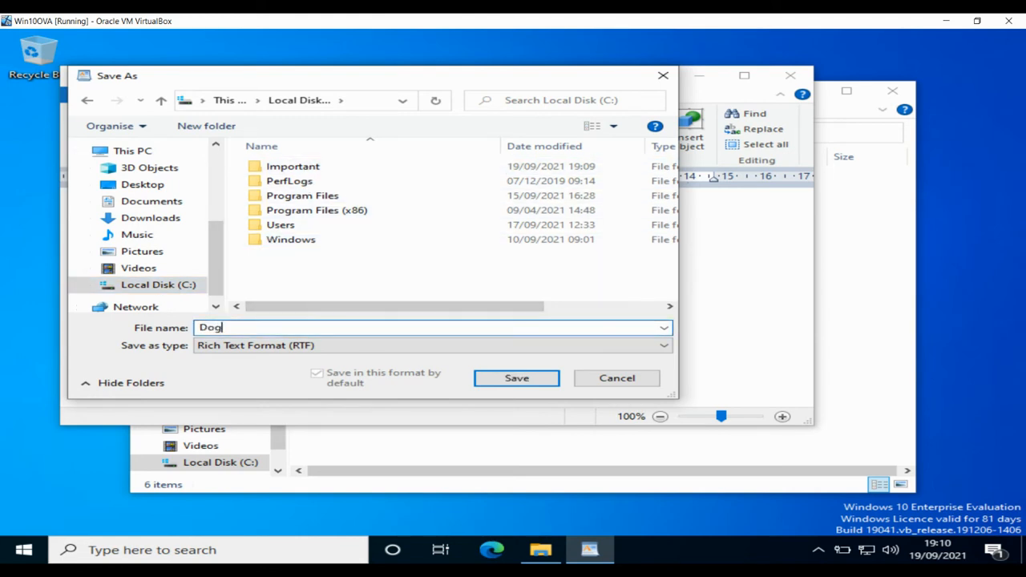
{"action": "left_click", "coordinate": [324, 169]}
{"action": "left_click", "coordinate": [325, 169]}
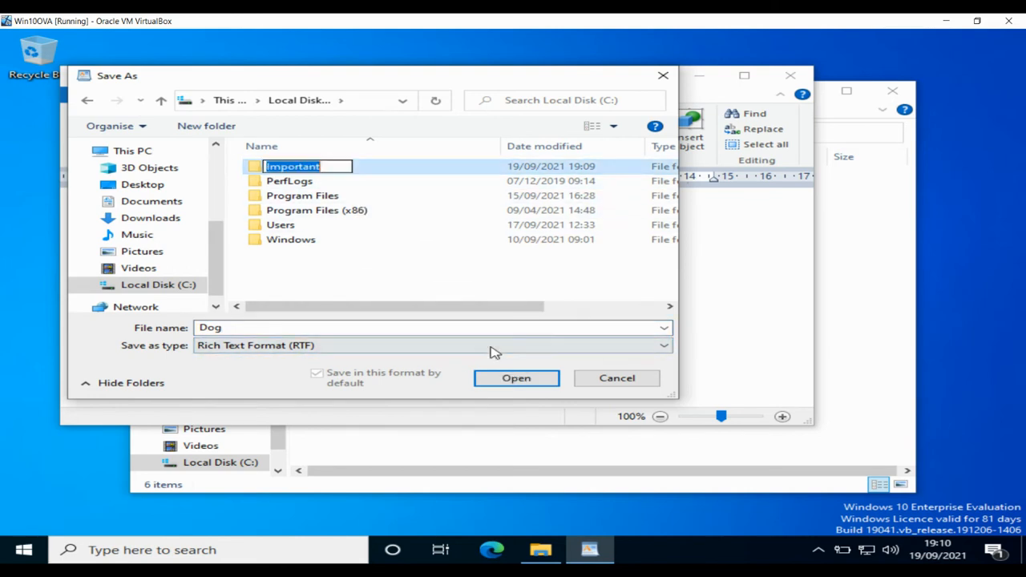
{"action": "double_click", "coordinate": [254, 169]}
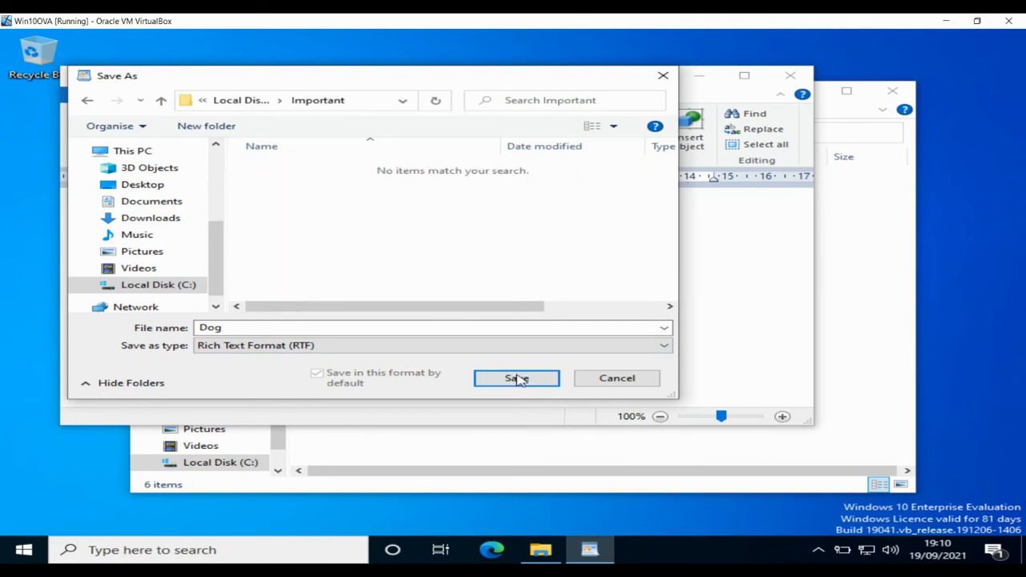
{"action": "left_click", "coordinate": [521, 381]}
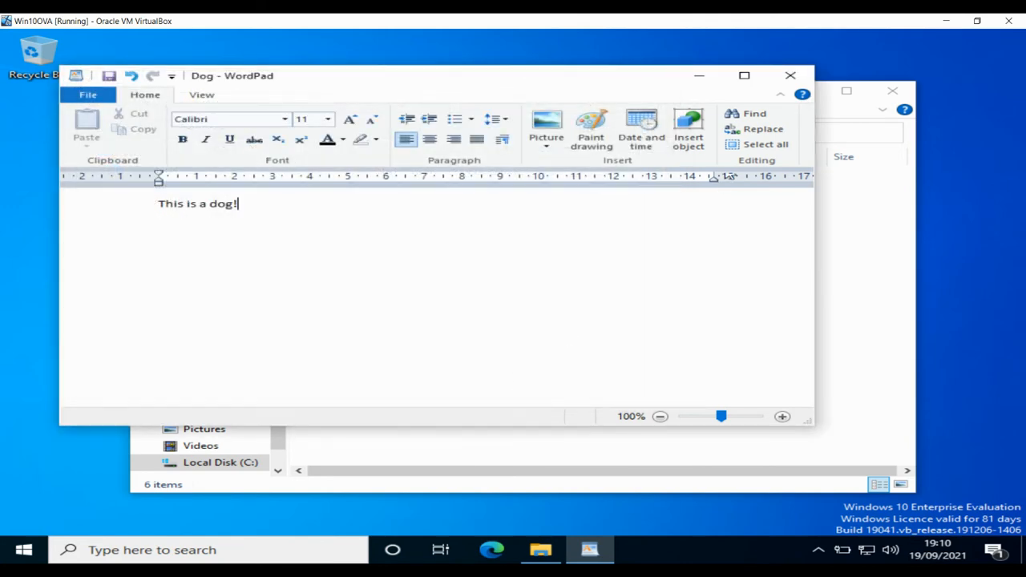
{"action": "left_click", "coordinate": [790, 75]}
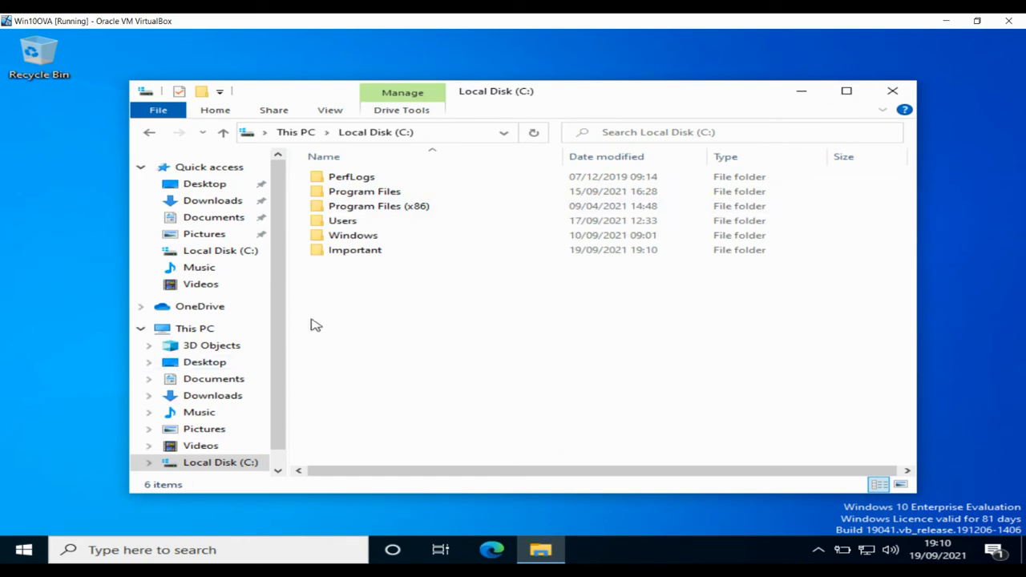
Disable permission inheritance on the Important folder, removing all inherited permissions, and accept denying everyone access
{"action": "right_click", "coordinate": [367, 253]}
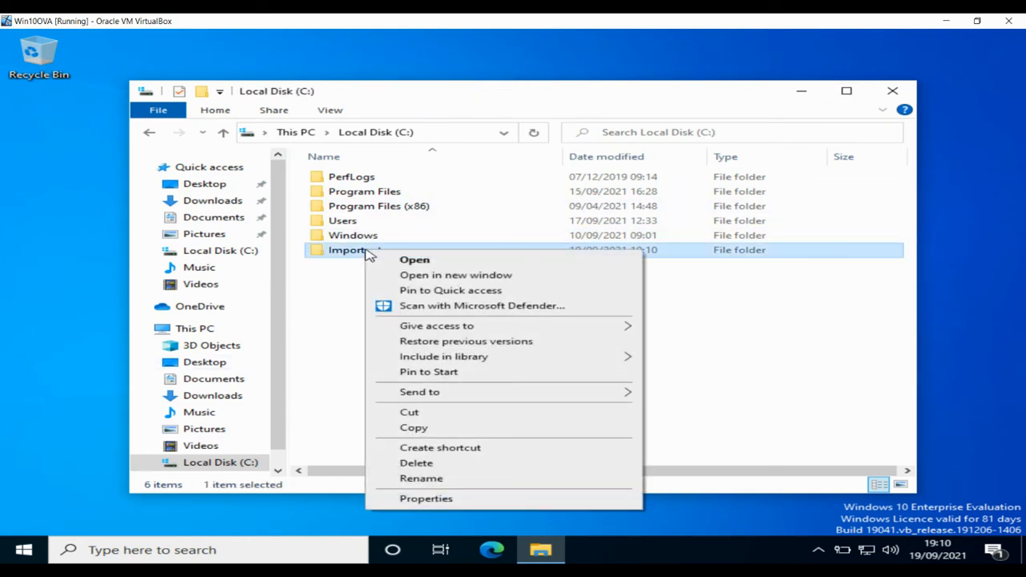
{"action": "left_click", "coordinate": [424, 499]}
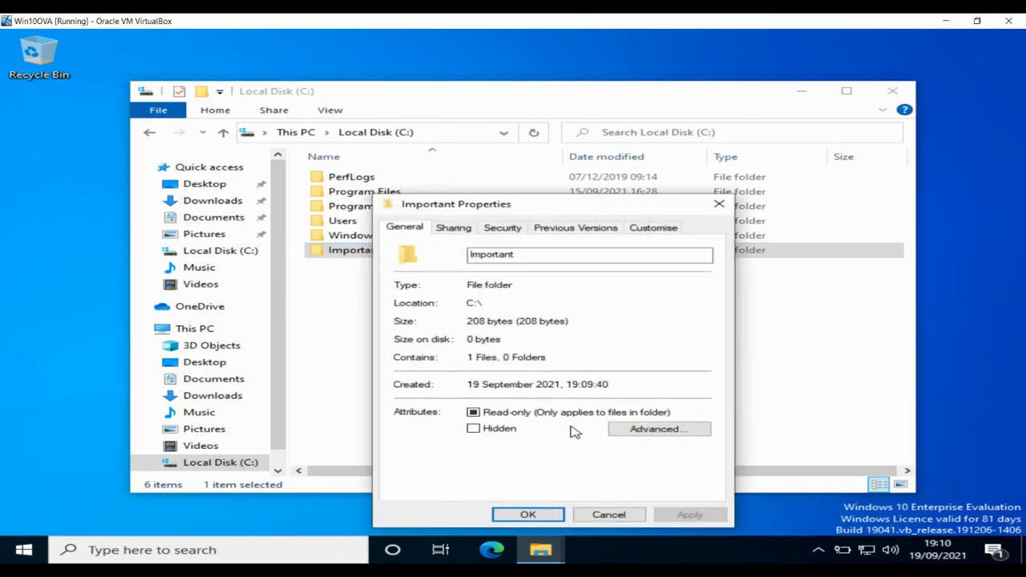
{"action": "left_click", "coordinate": [621, 430]}
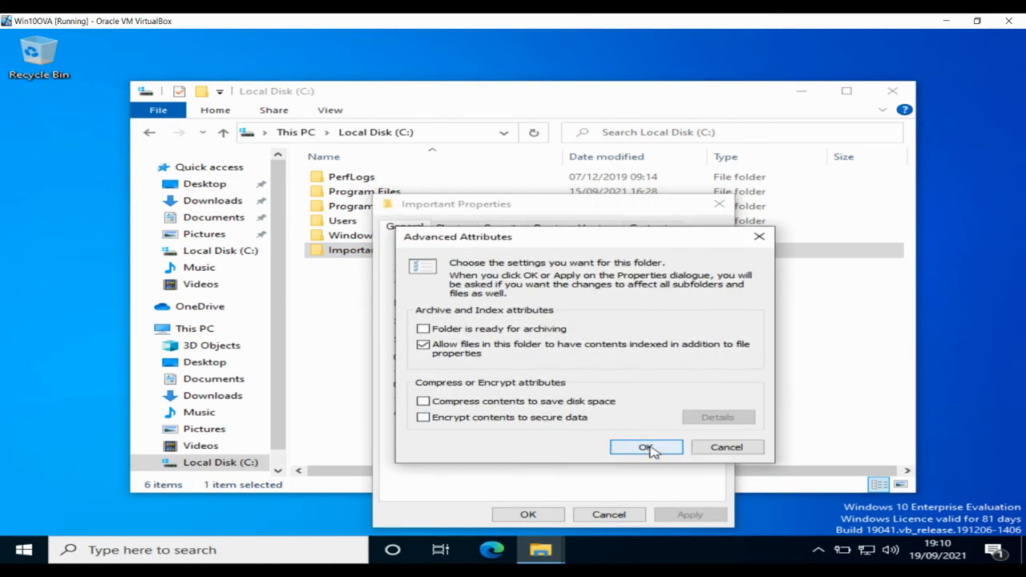
{"action": "left_click", "coordinate": [651, 451]}
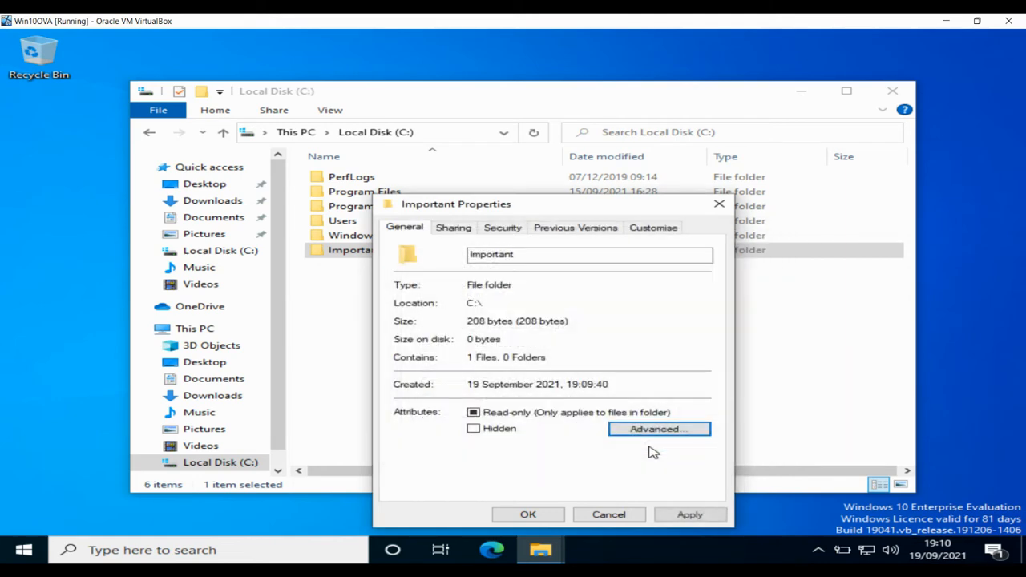
{"action": "left_click", "coordinate": [503, 228]}
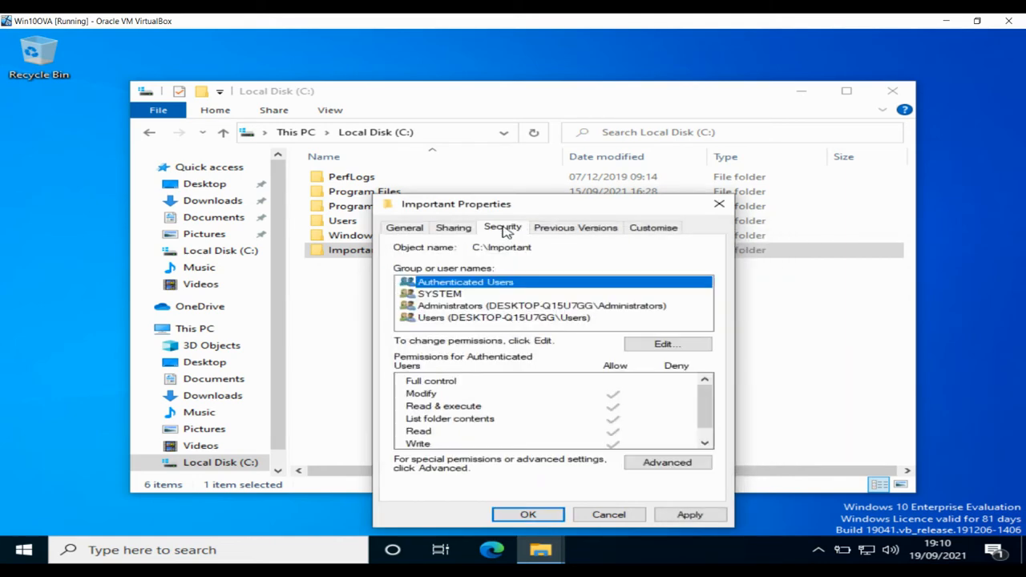
{"action": "left_click", "coordinate": [645, 461]}
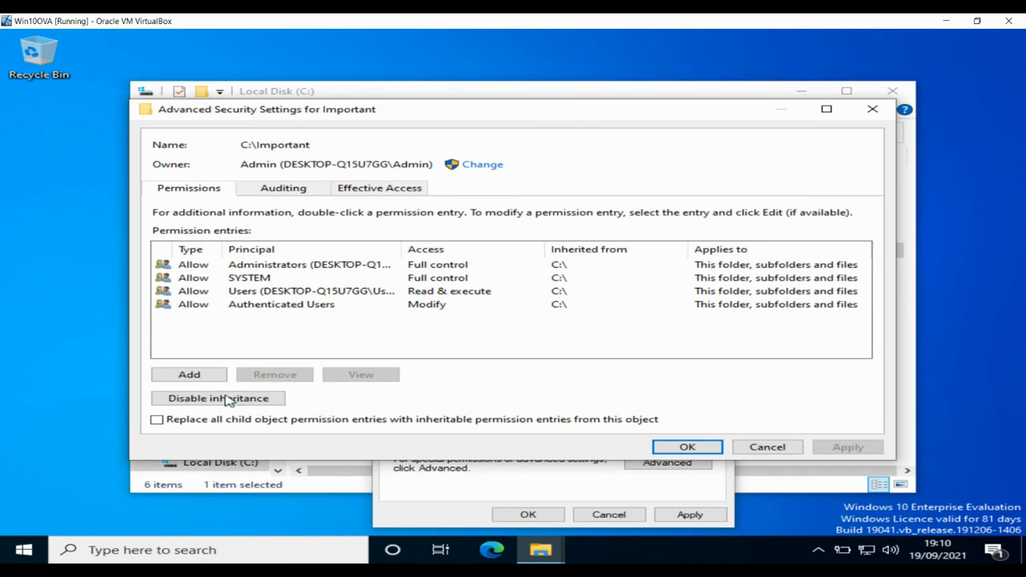
{"action": "left_click", "coordinate": [228, 399]}
{"action": "left_click", "coordinate": [533, 306]}
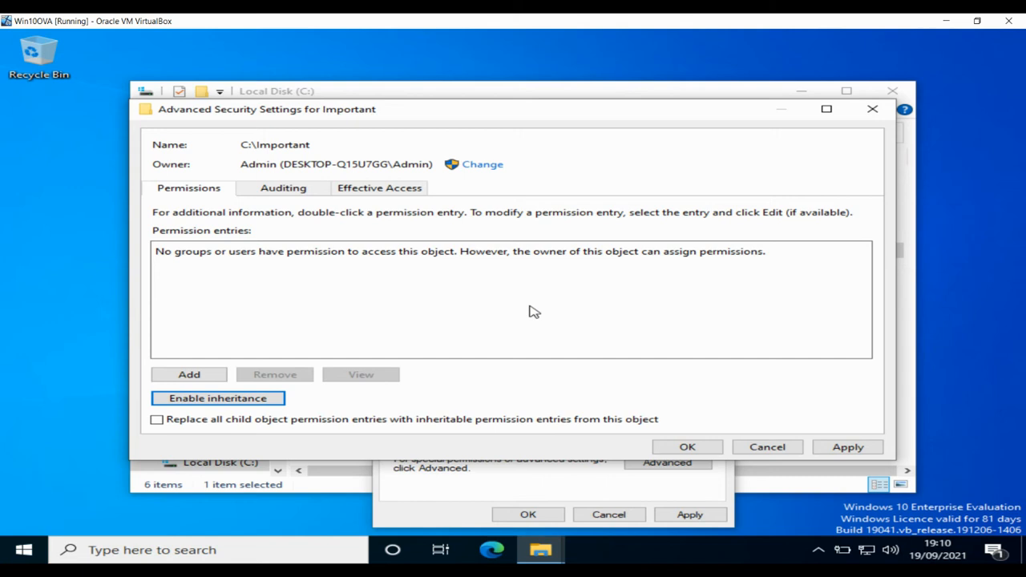
{"action": "left_click", "coordinate": [842, 446]}
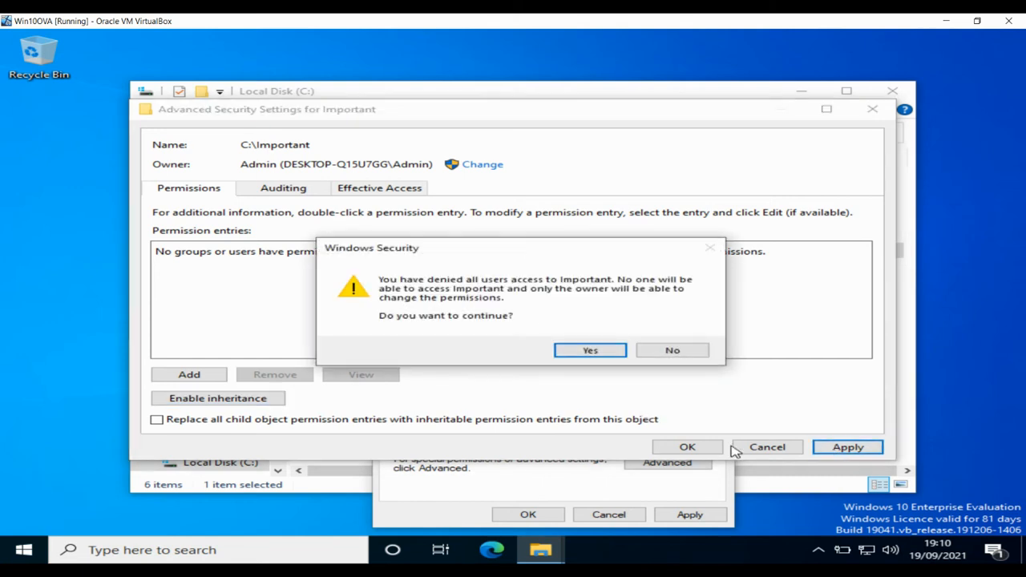
{"action": "left_click", "coordinate": [599, 353]}
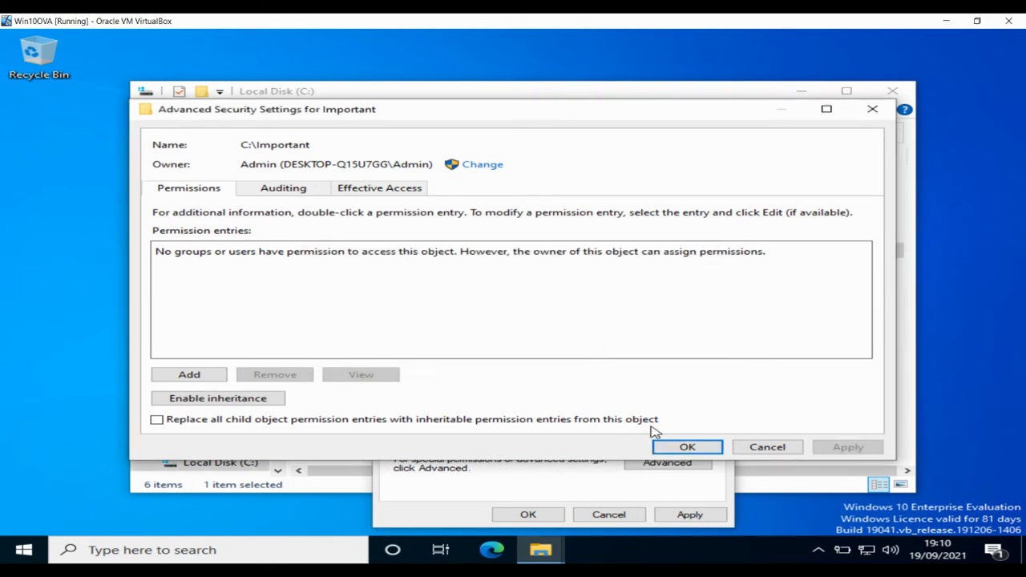
{"action": "left_click", "coordinate": [680, 449]}
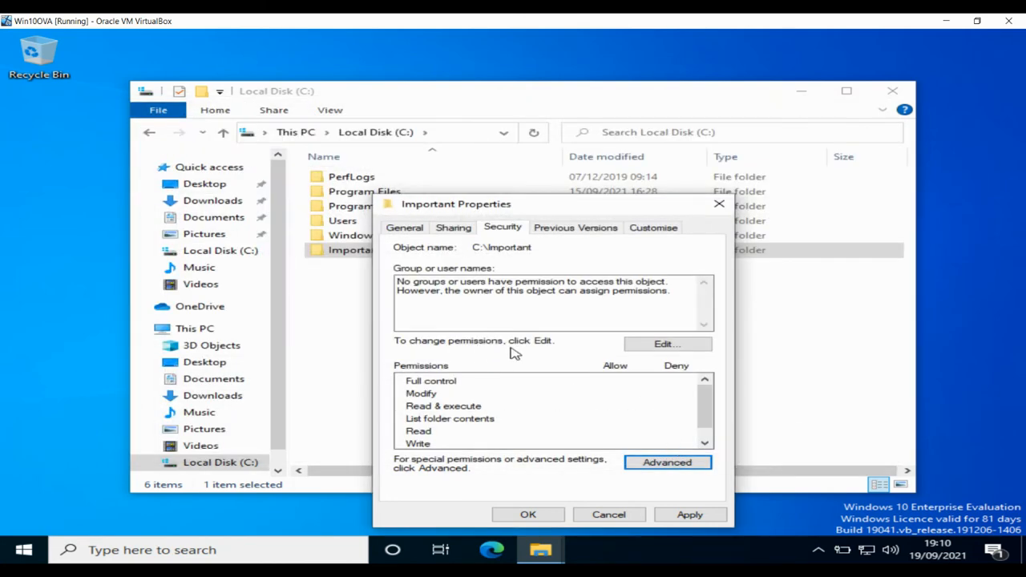
Add the local Admin account to the Important folder's permission list, checking its name
{"action": "left_click", "coordinate": [653, 347]}
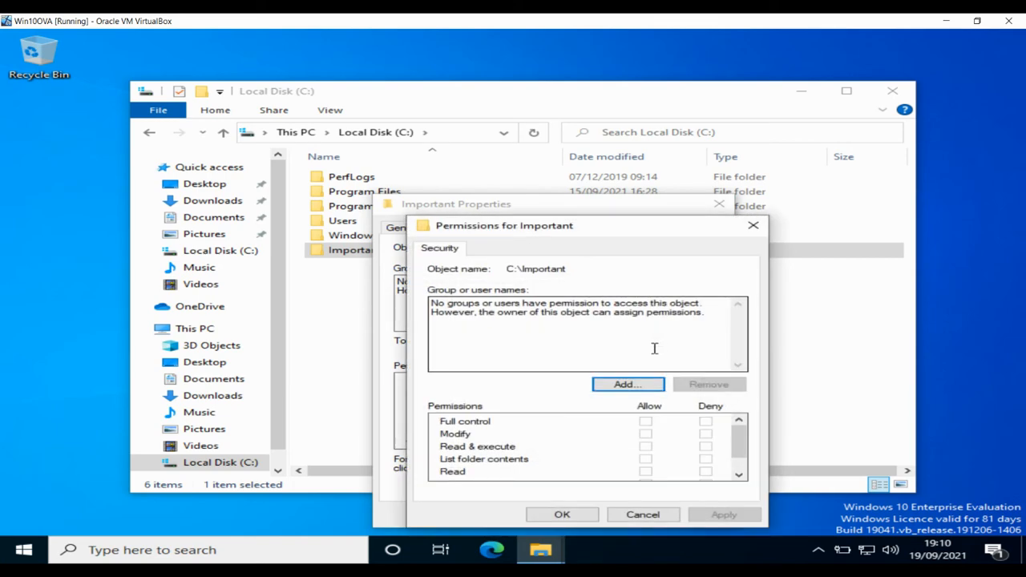
{"action": "left_click", "coordinate": [619, 388]}
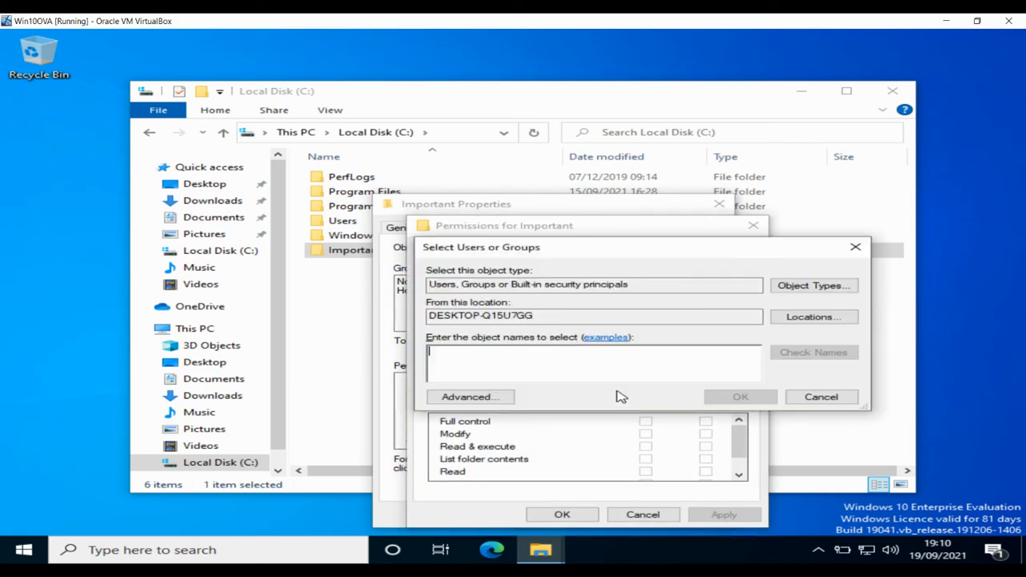
{"action": "type", "text": "admin"}
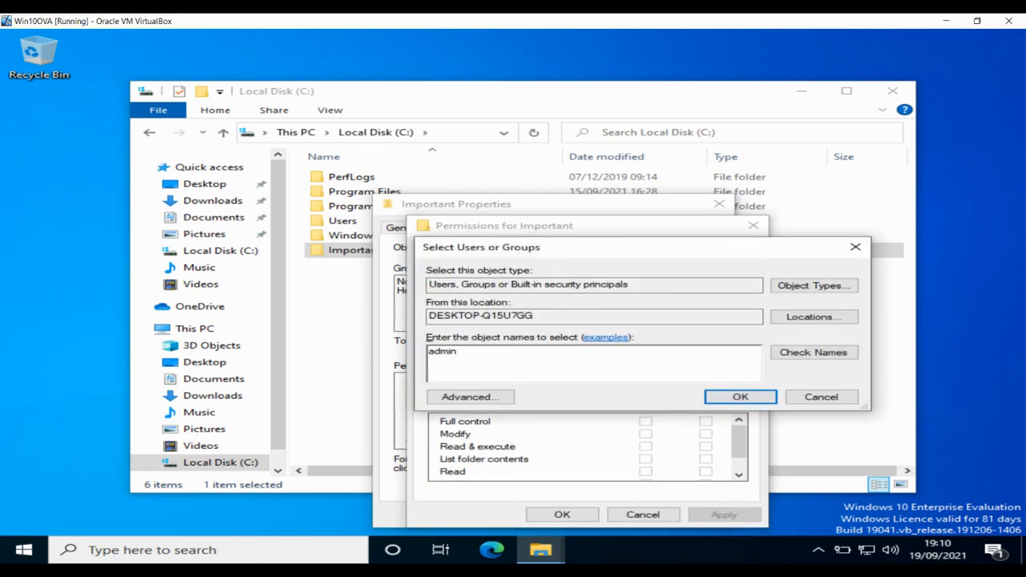
{"action": "left_click", "coordinate": [806, 355]}
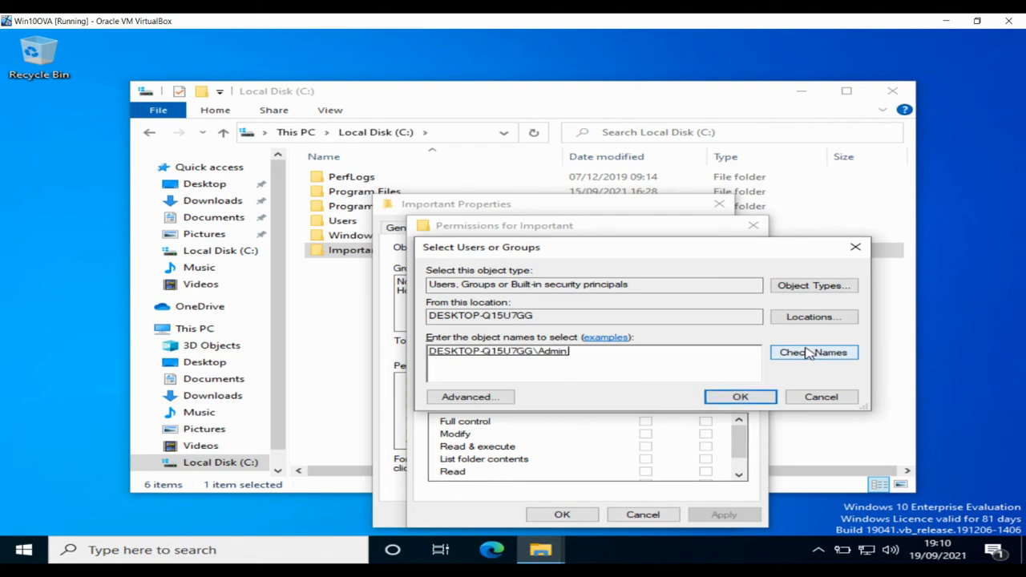
{"action": "left_click", "coordinate": [729, 396]}
Add the local Family group to the Important folder's permission list, checking its name
{"action": "left_click", "coordinate": [632, 385]}
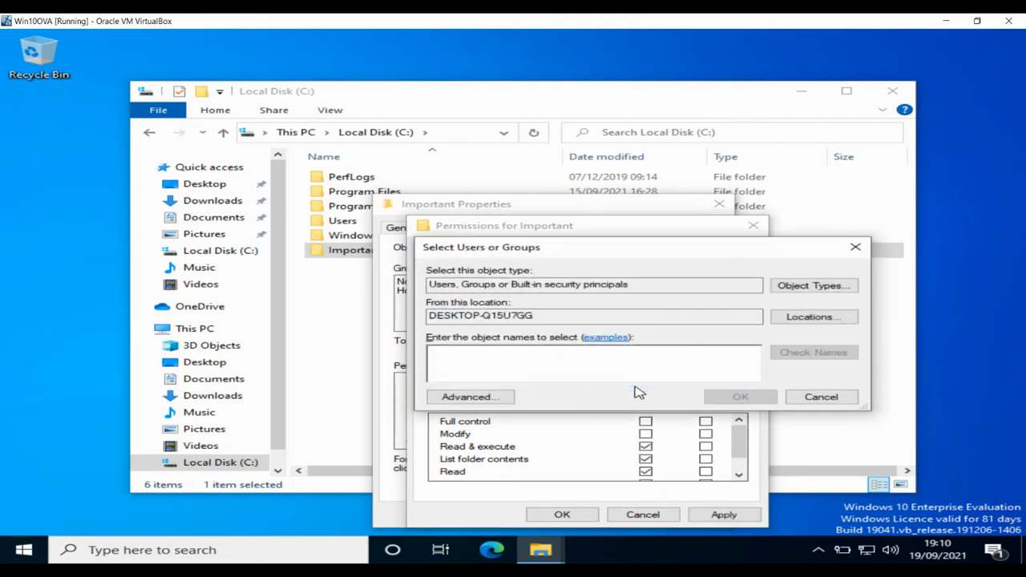
{"action": "type", "text": "family"}
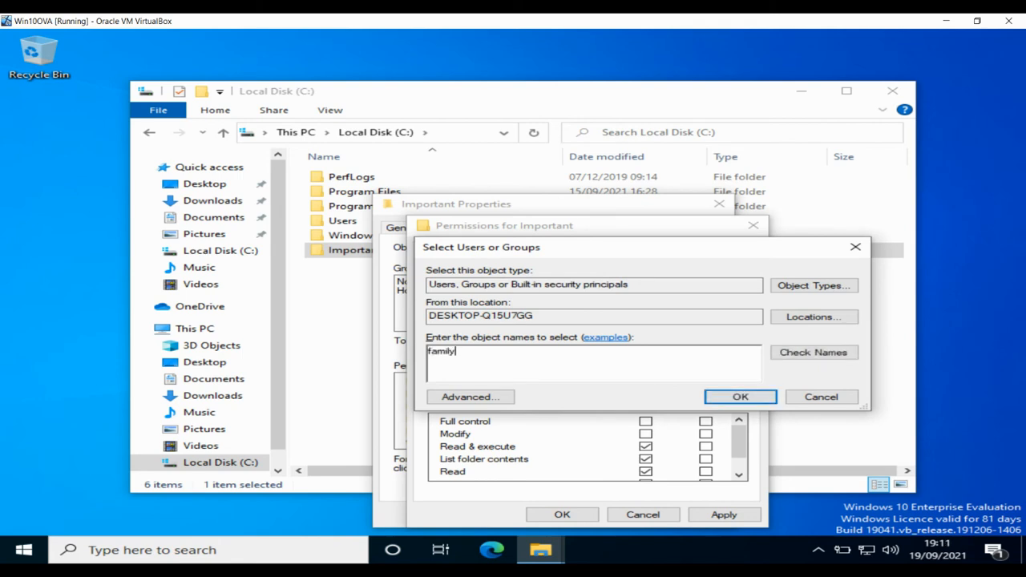
{"action": "left_click", "coordinate": [789, 356]}
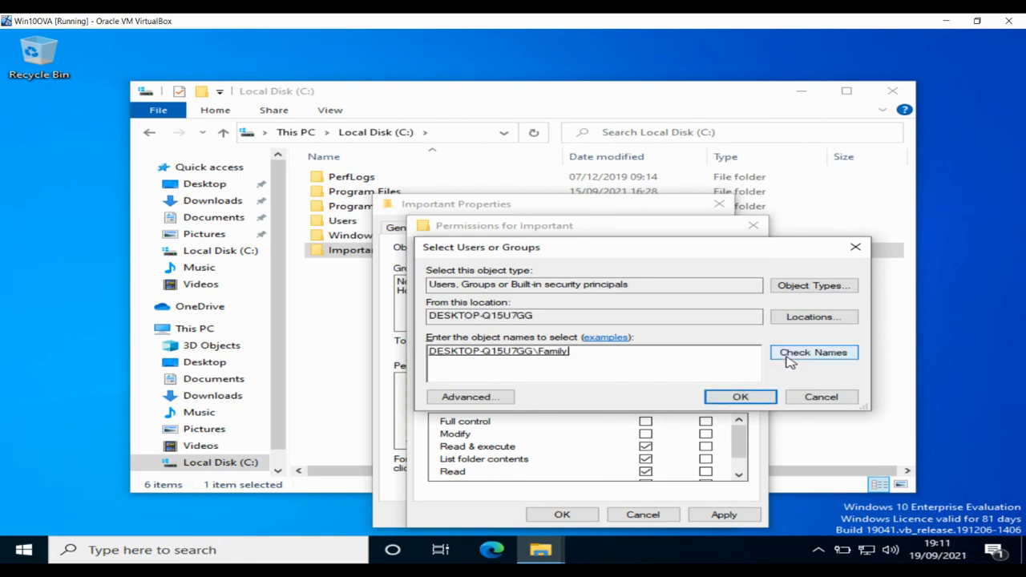
{"action": "left_click", "coordinate": [740, 397]}
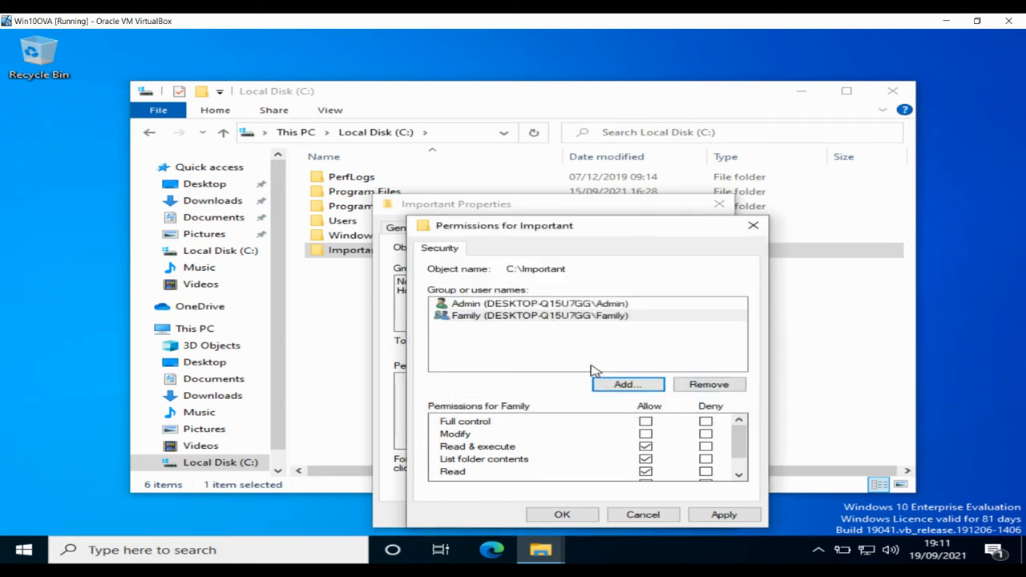
Allow Modify for the Admin account on the Important folder, apply the permissions and close the folder's properties
{"action": "left_click", "coordinate": [553, 305]}
{"action": "left_click", "coordinate": [645, 435]}
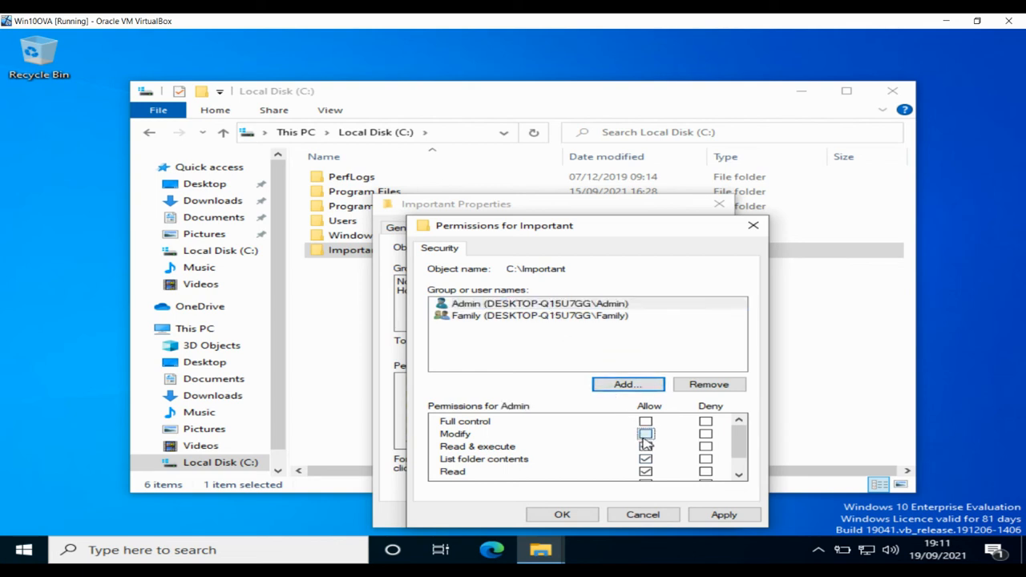
{"action": "left_click", "coordinate": [711, 515]}
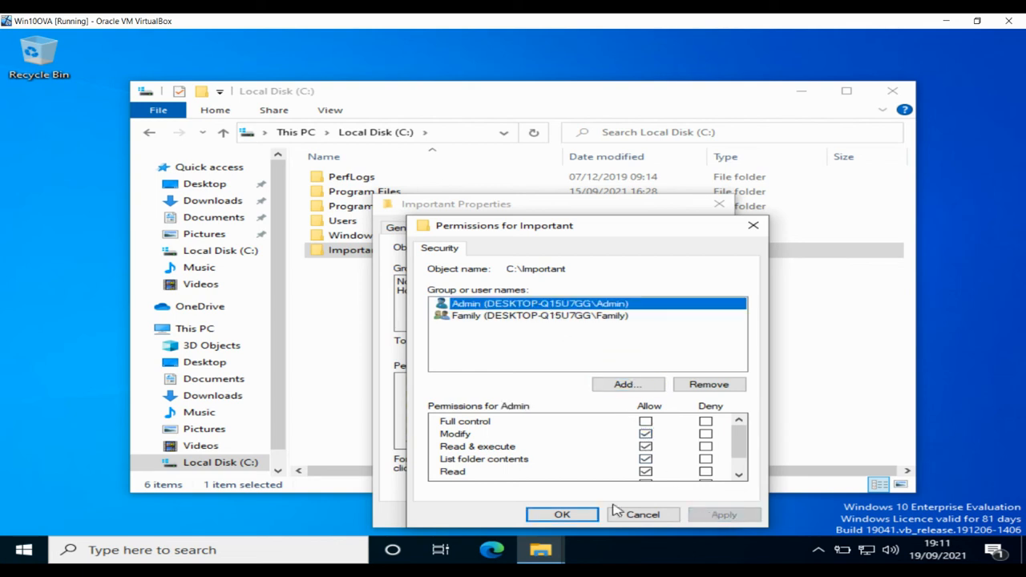
{"action": "left_click", "coordinate": [563, 514]}
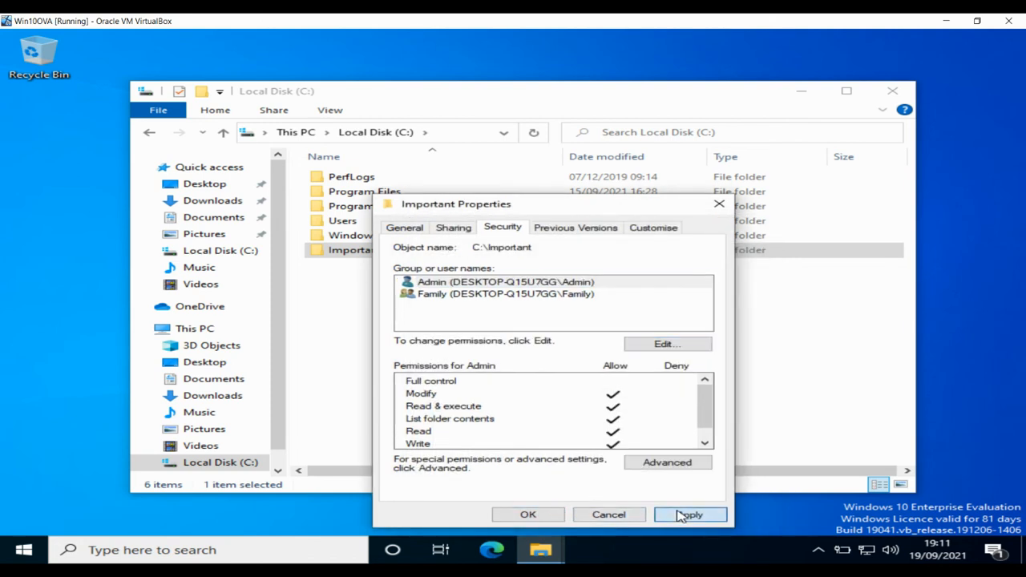
{"action": "left_click", "coordinate": [531, 515]}
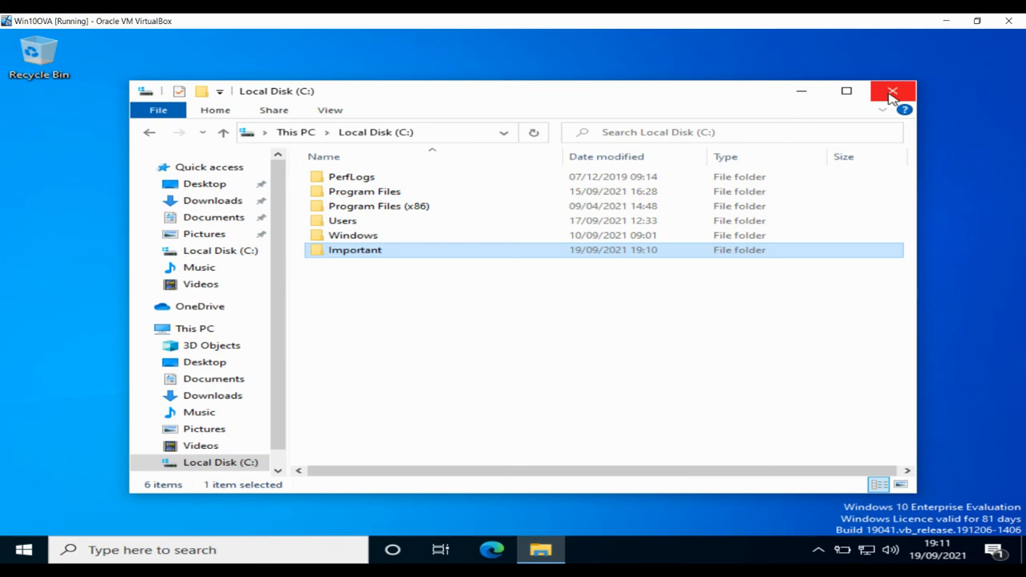
Open the Dog document in the Important folder, append 1234 to its text, save it and close WordPad
{"action": "double_click", "coordinate": [486, 256]}
{"action": "double_click", "coordinate": [392, 185]}
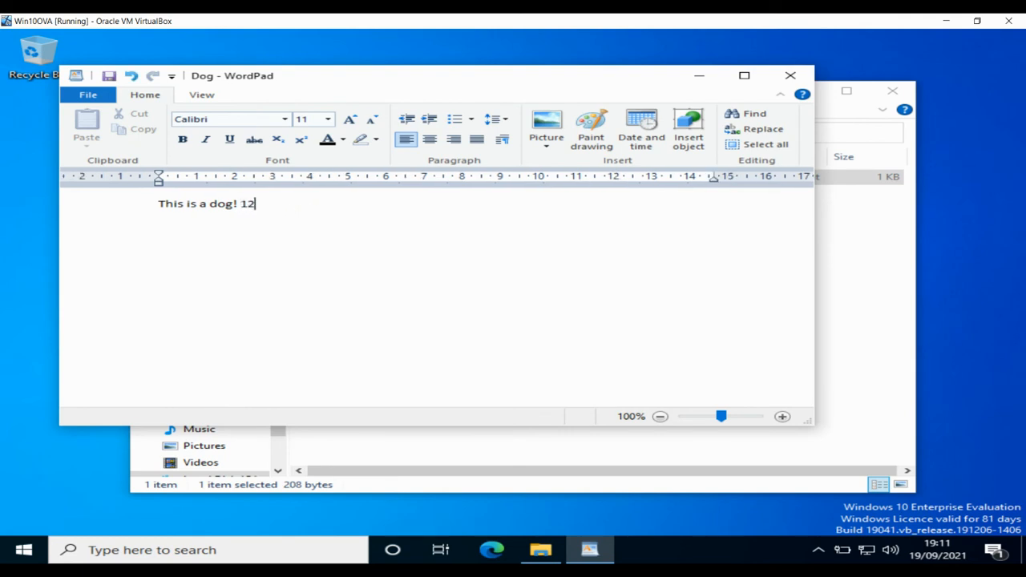
{"action": "left_click", "coordinate": [94, 98]}
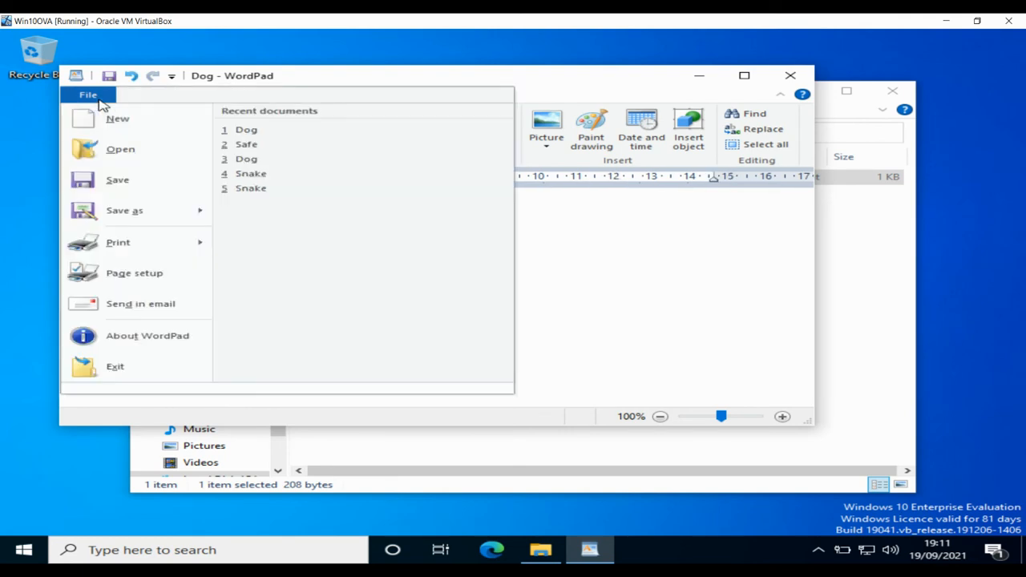
{"action": "left_click", "coordinate": [119, 186]}
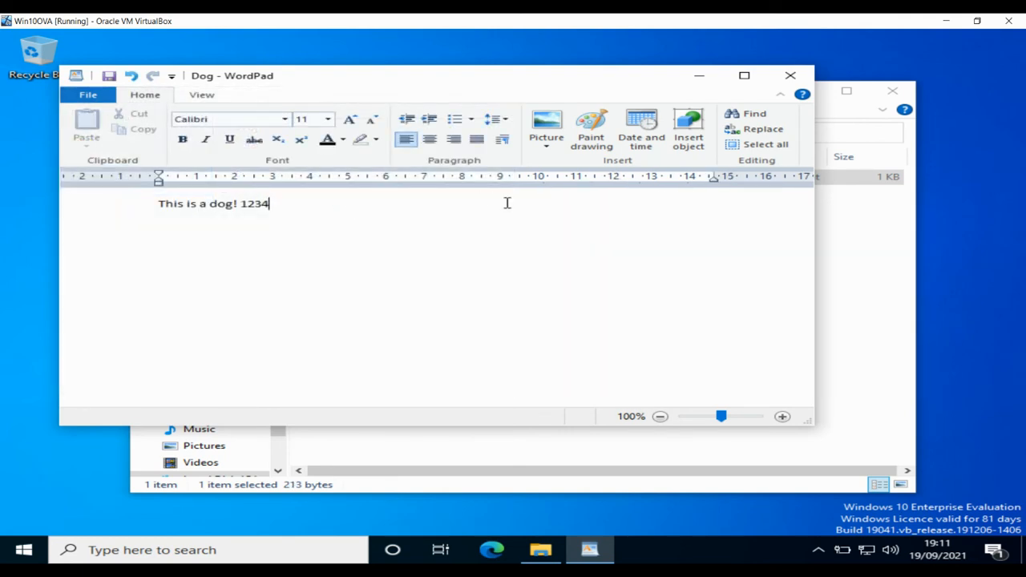
{"action": "left_click", "coordinate": [785, 77]}
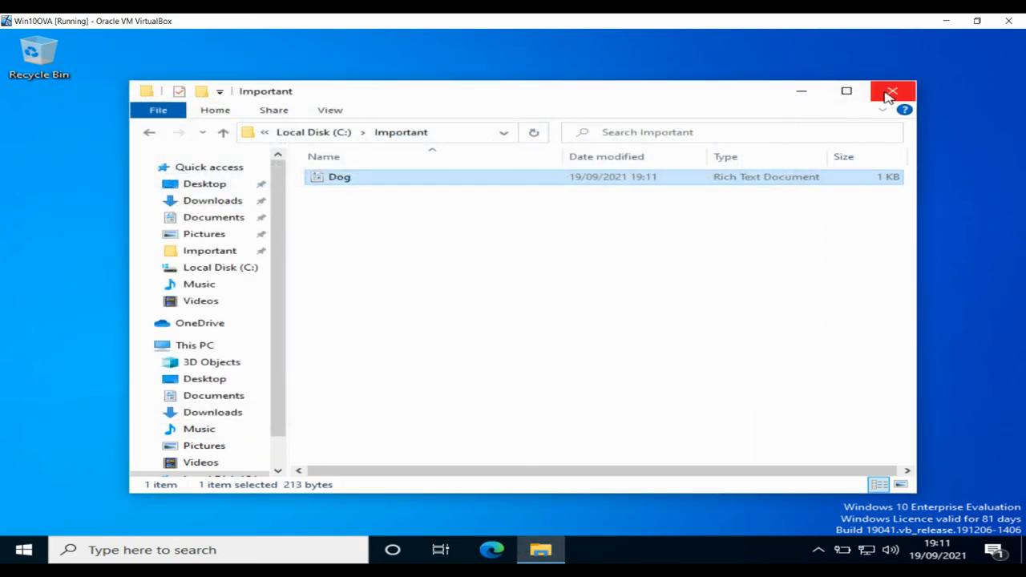
Close File Explorer, leave the Admin session and sign in with the new local user's account
{"action": "left_click", "coordinate": [891, 91]}
{"action": "right_click", "coordinate": [26, 551]}
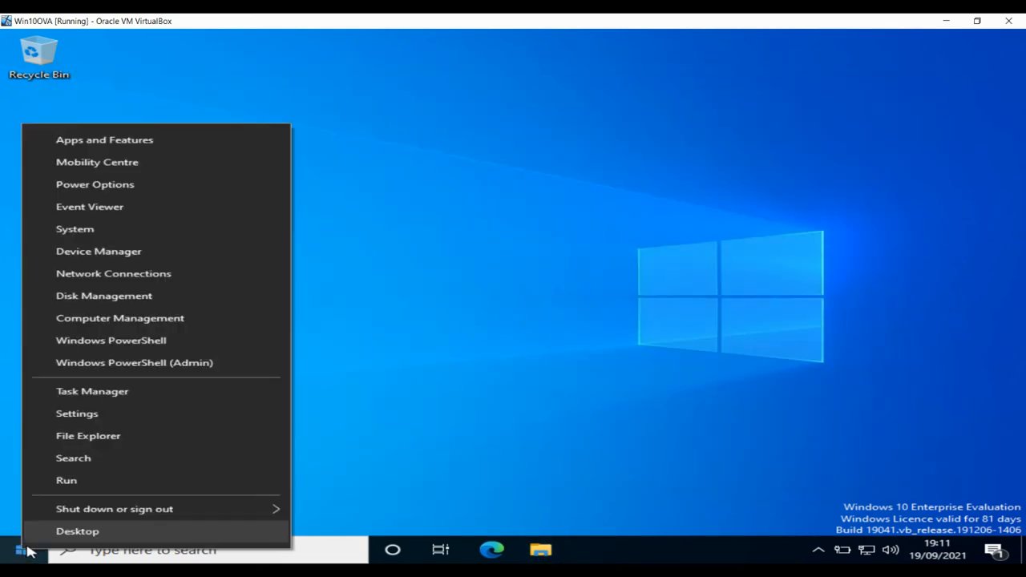
{"action": "left_click", "coordinate": [24, 550]}
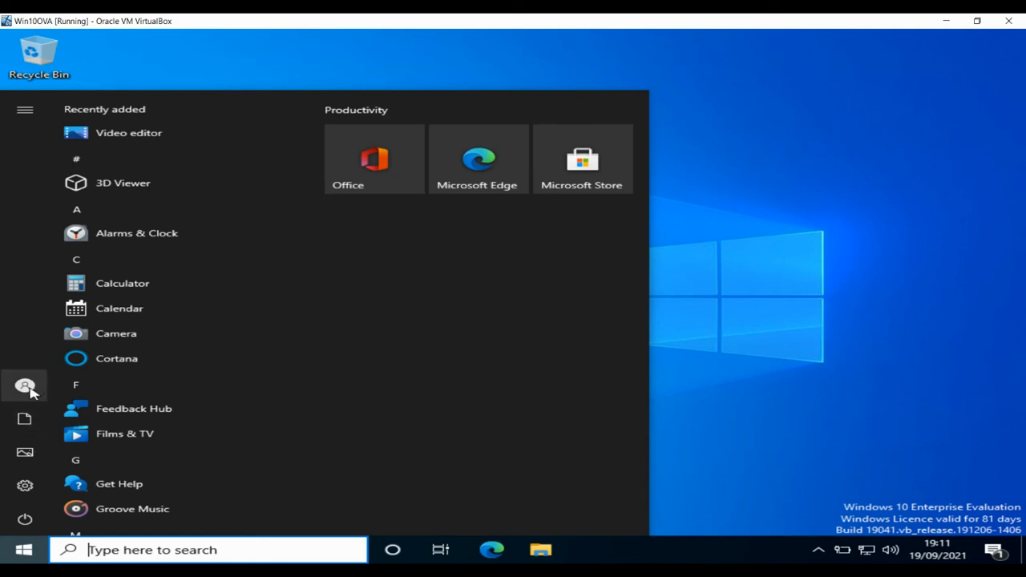
{"action": "left_click", "coordinate": [28, 388]}
{"action": "left_click", "coordinate": [65, 352]}
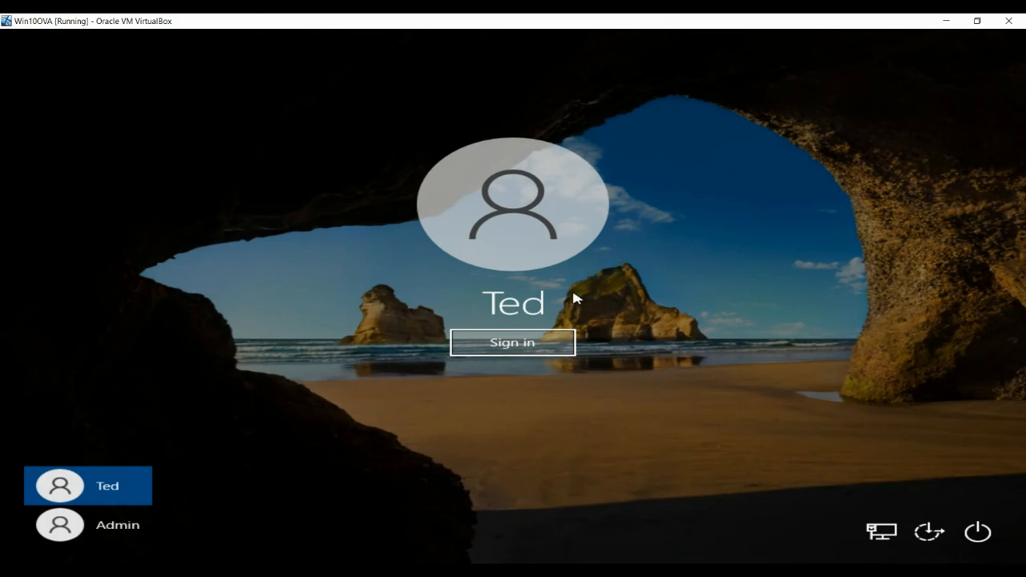
{"action": "left_click", "coordinate": [551, 340]}
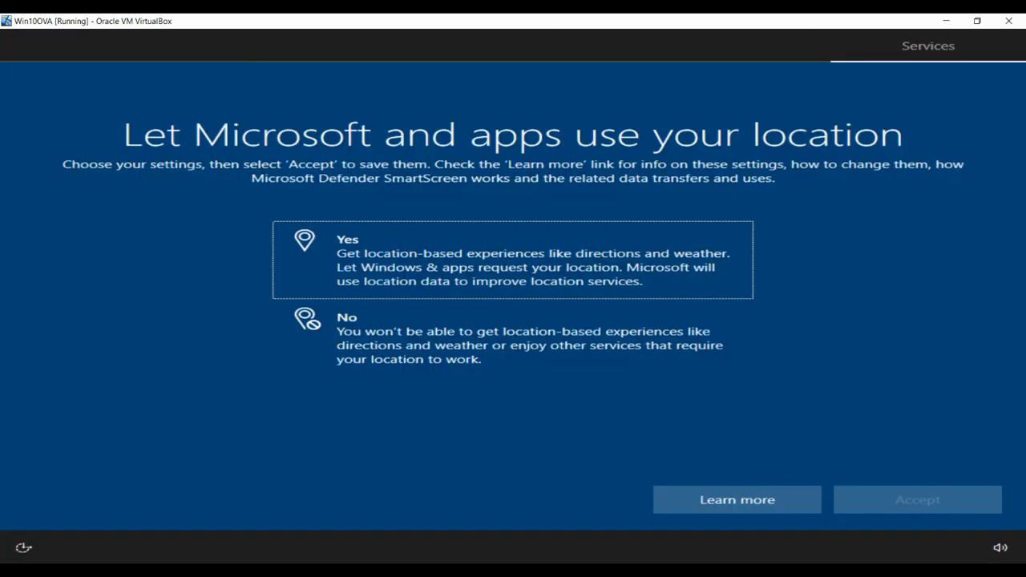
Complete the first sign-in privacy setup, choosing Yes for location, inking and typing, and tailored experiences, and accepting the diagnostic data and final pages
{"action": "left_click", "coordinate": [531, 292]}
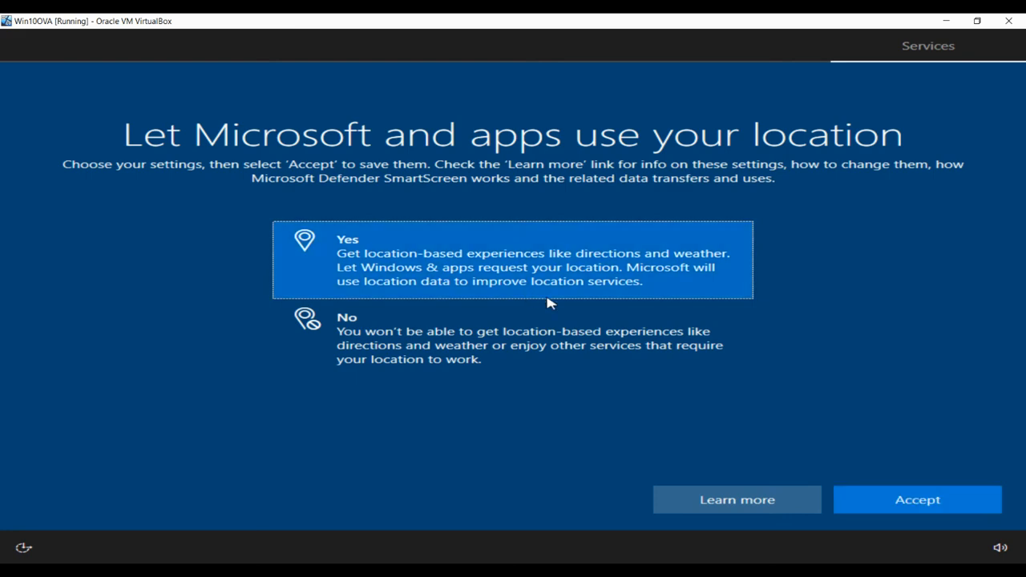
{"action": "left_click", "coordinate": [852, 493]}
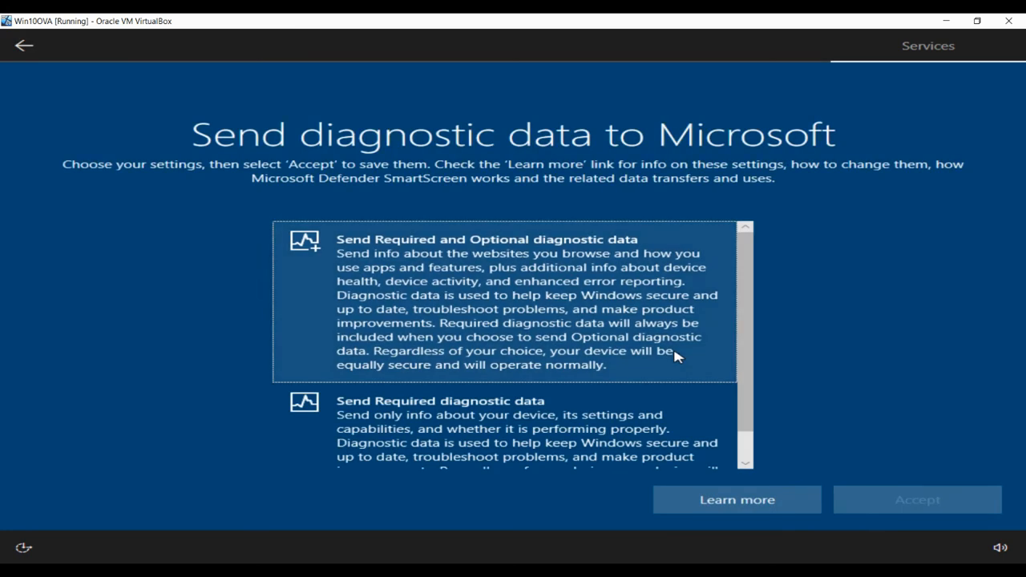
{"action": "left_click", "coordinate": [878, 501]}
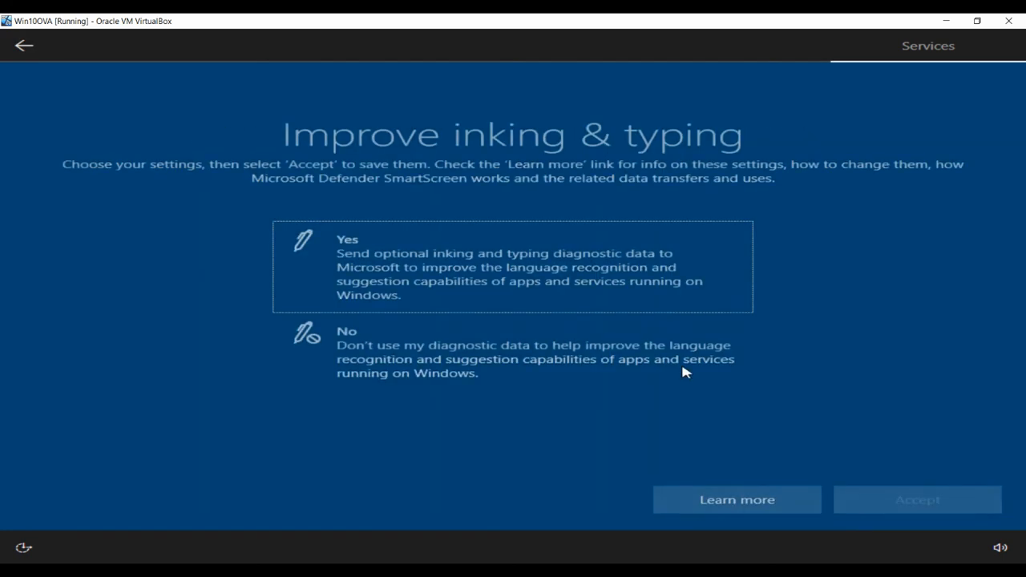
{"action": "left_click", "coordinate": [570, 265]}
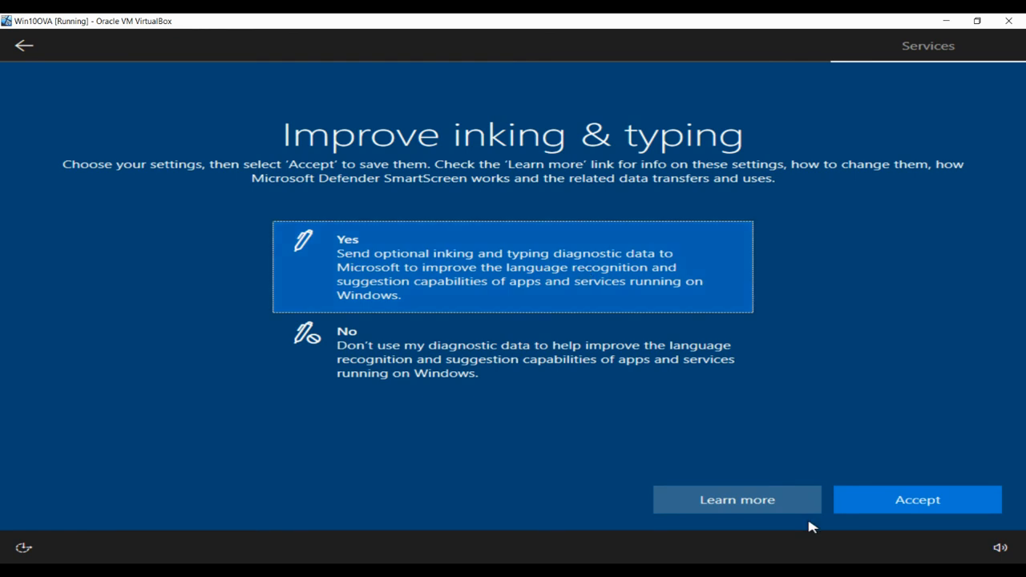
{"action": "left_click", "coordinate": [888, 502]}
{"action": "left_click", "coordinate": [593, 290]}
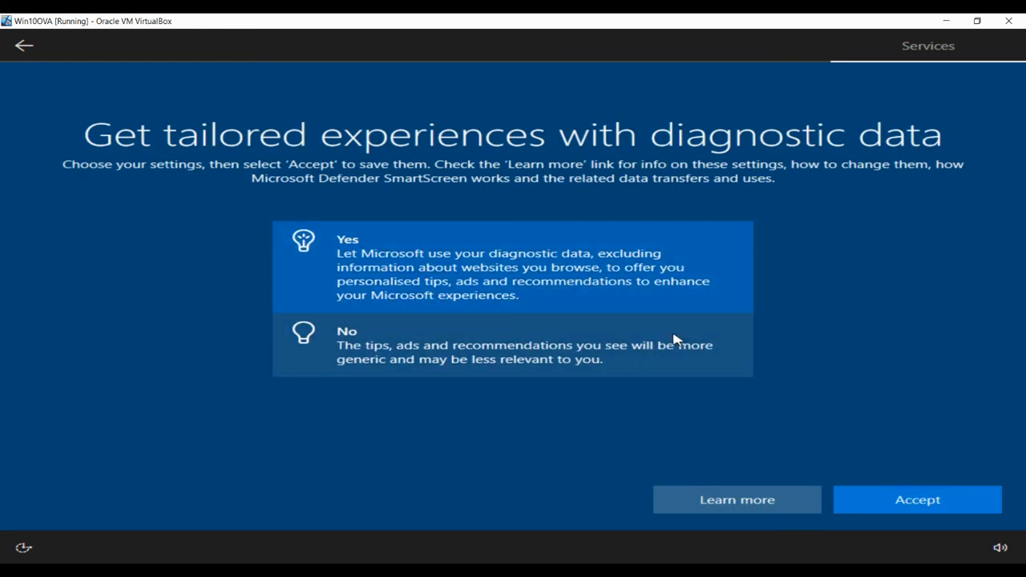
{"action": "left_click", "coordinate": [868, 501]}
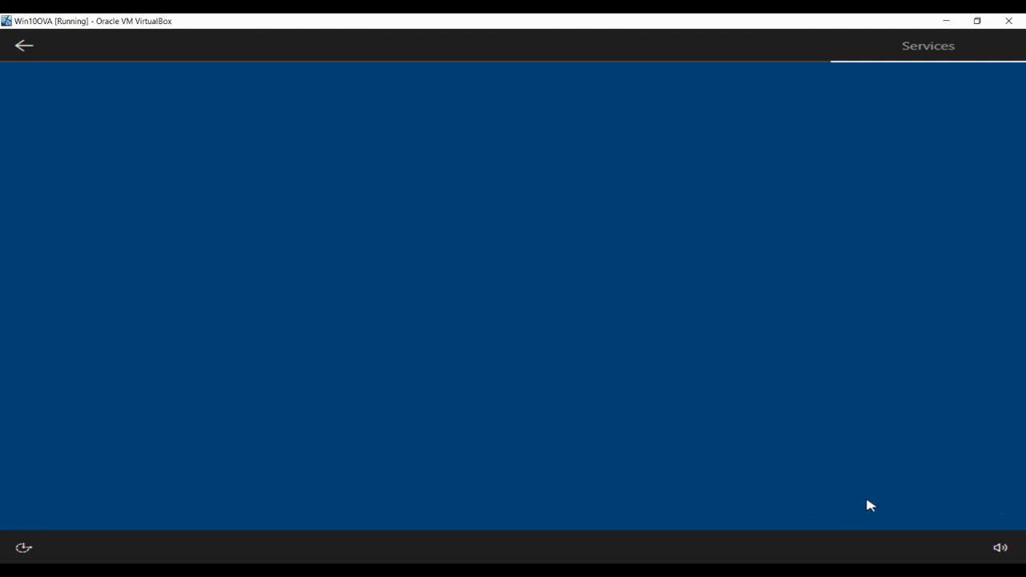
{"action": "left_click", "coordinate": [602, 302]}
{"action": "left_click", "coordinate": [878, 509]}
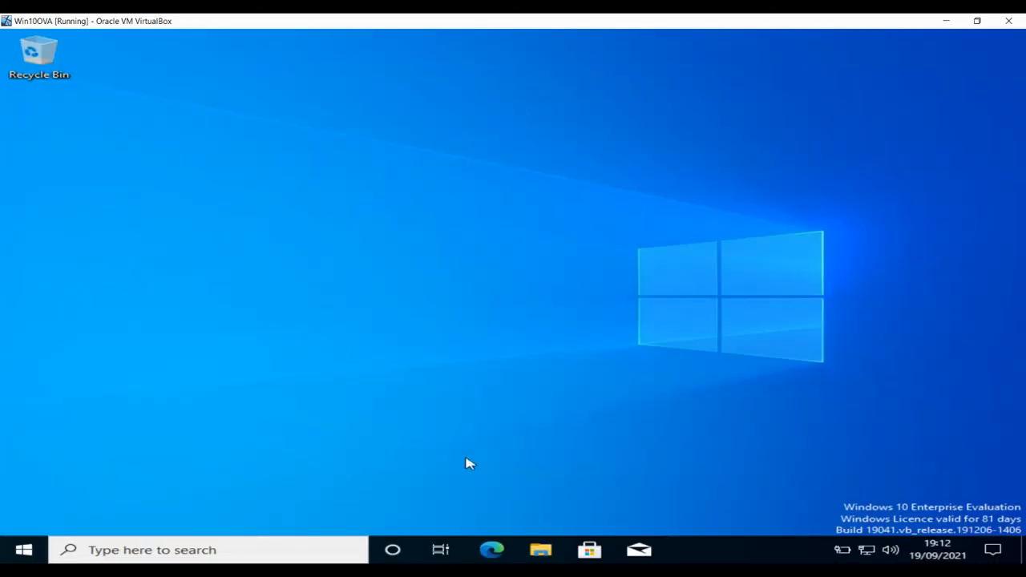
Browse to the C:\Important folder in File Explorer and open the Dog document
{"action": "left_click", "coordinate": [541, 551]}
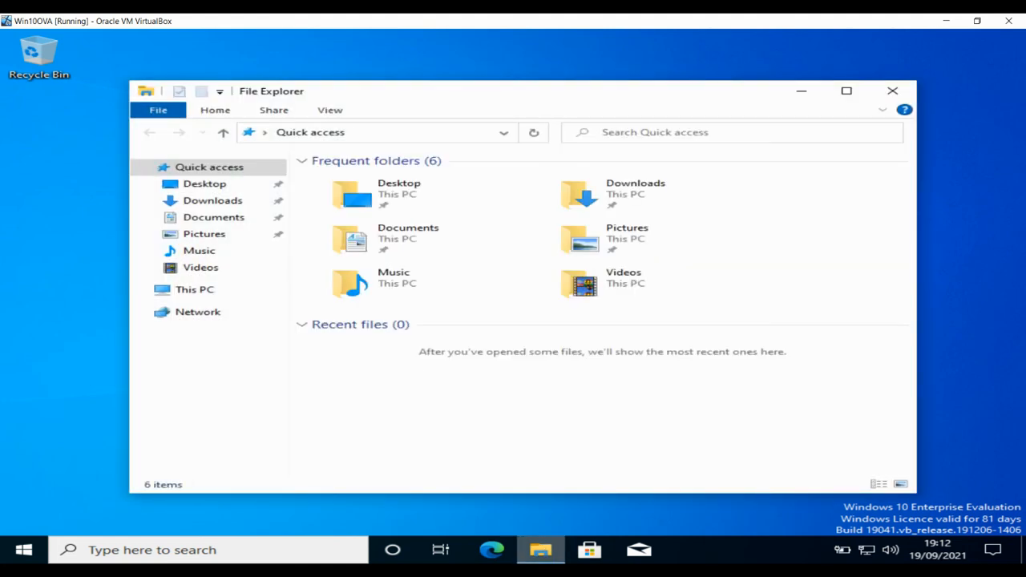
{"action": "left_click", "coordinate": [204, 290]}
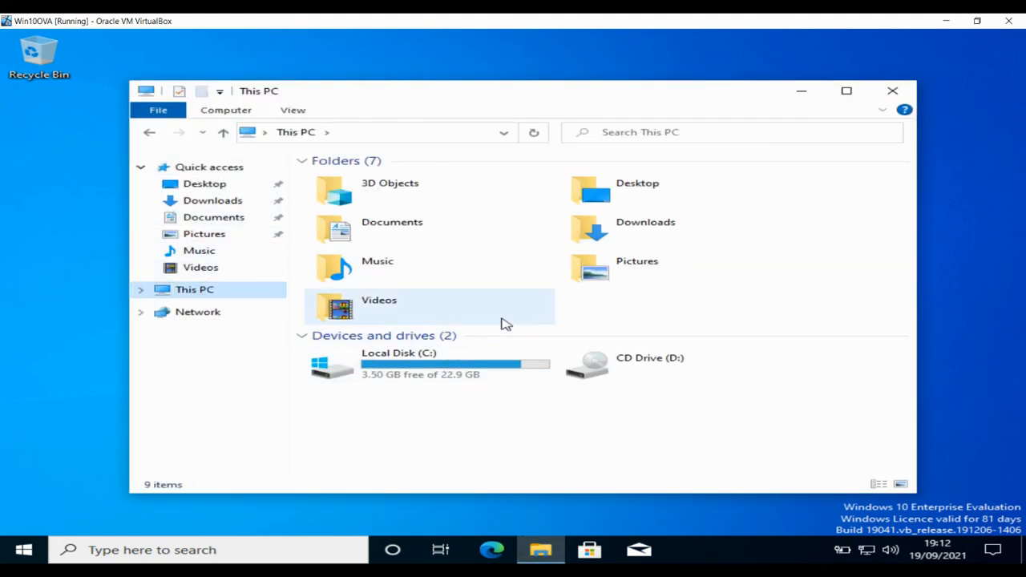
{"action": "double_click", "coordinate": [419, 374]}
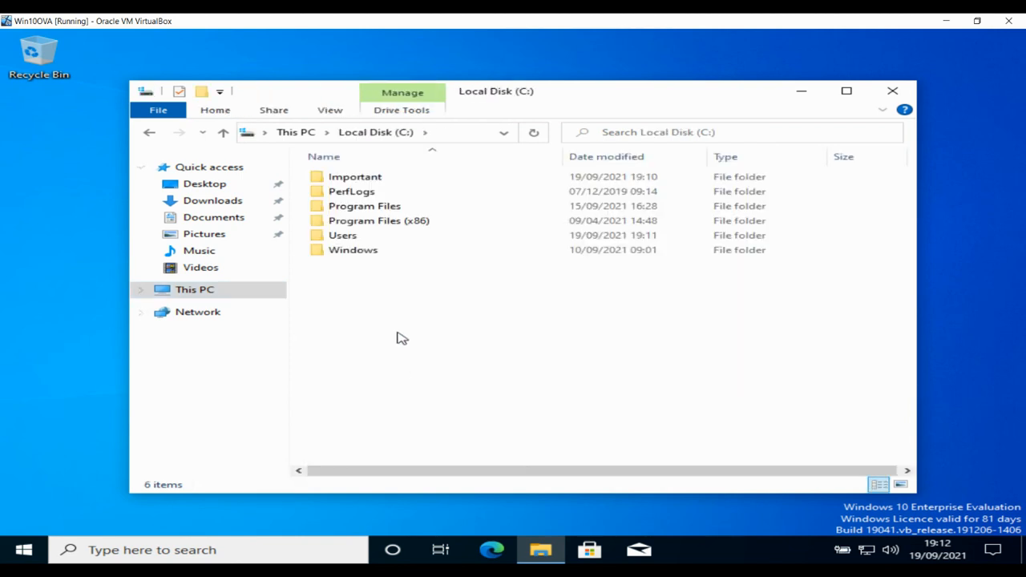
{"action": "double_click", "coordinate": [371, 177]}
{"action": "double_click", "coordinate": [370, 178]}
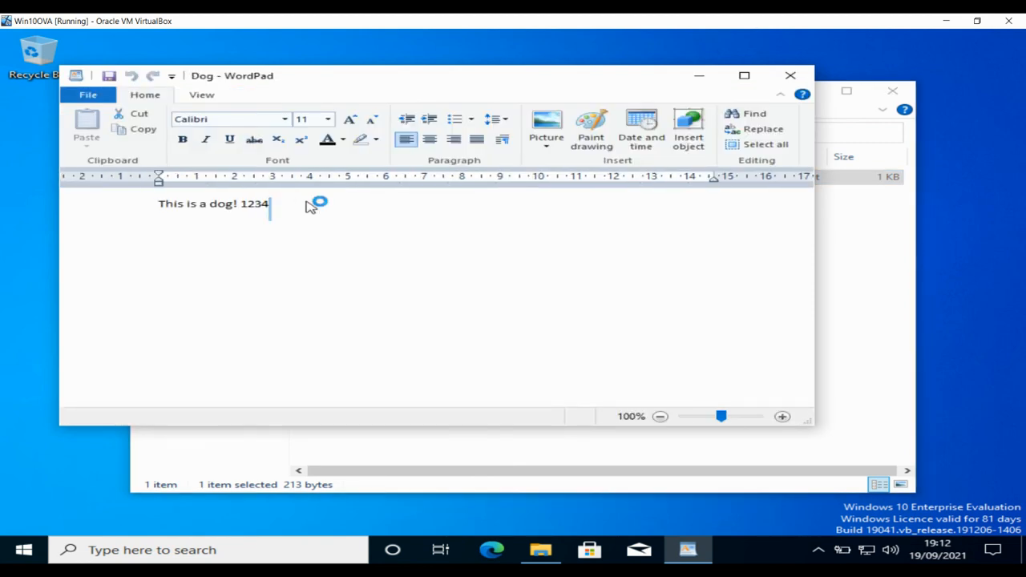
Append 5678 to the Dog document's text and try to save it
{"action": "type", "text": "5678"}
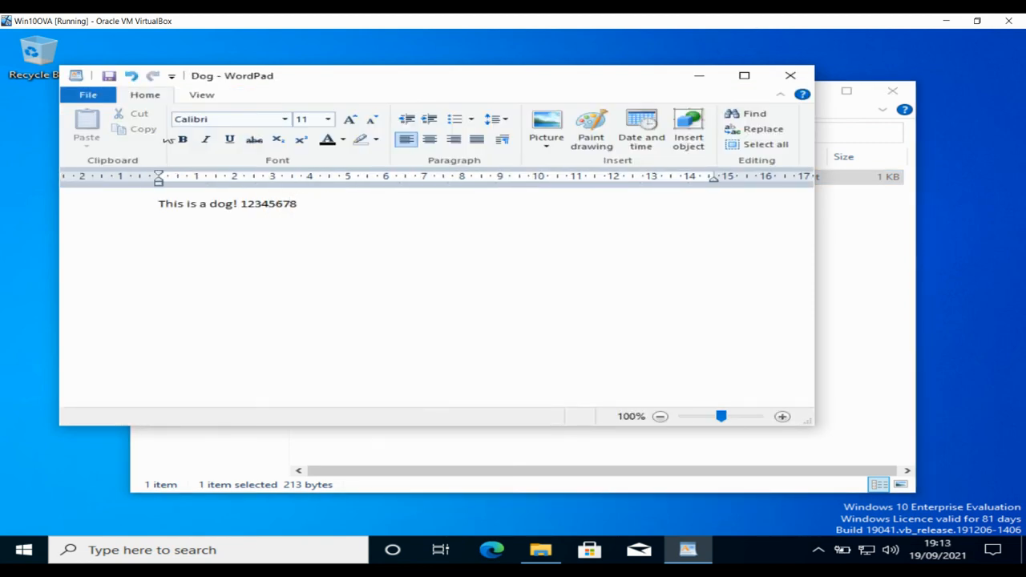
{"action": "left_click", "coordinate": [88, 96]}
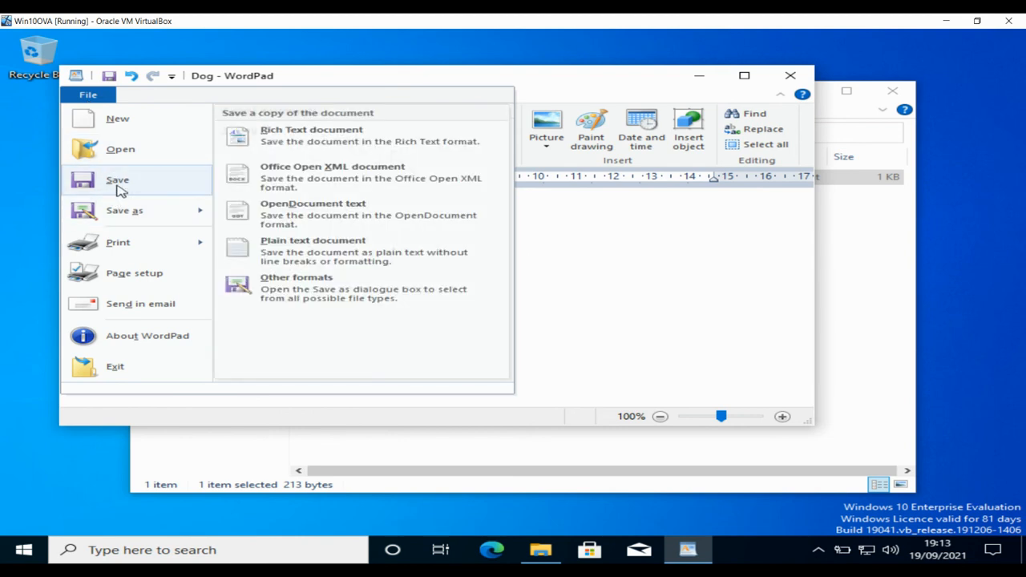
{"action": "left_click", "coordinate": [117, 182]}
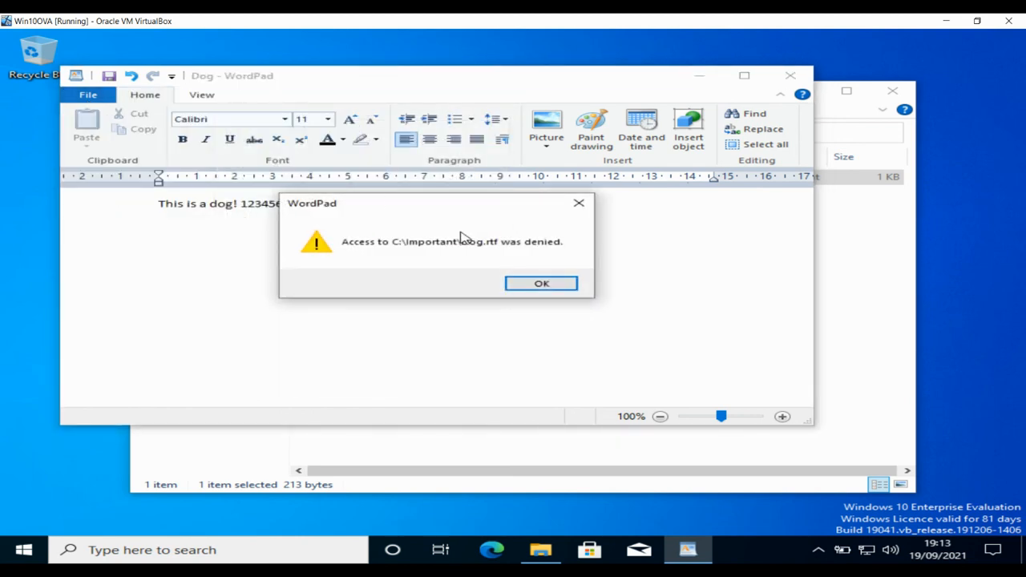